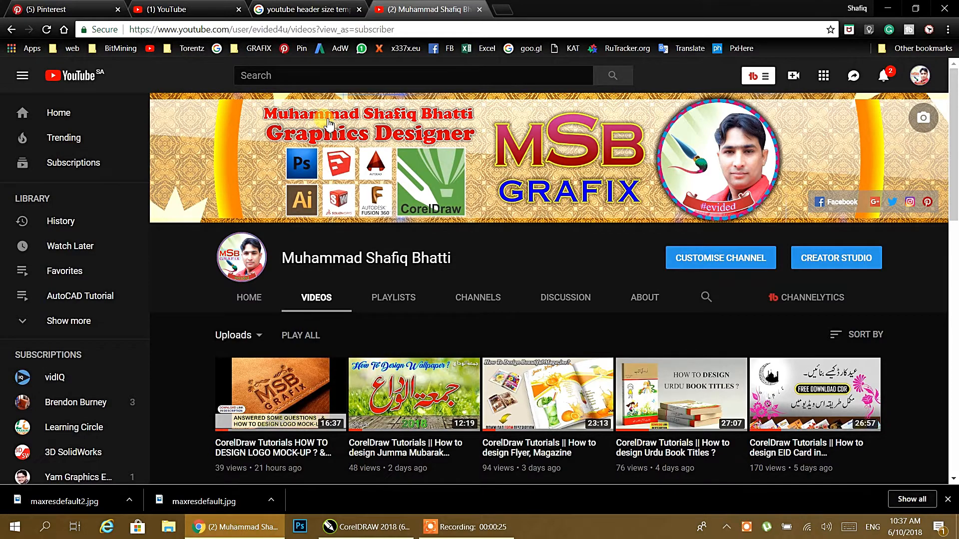
Bring the drawing forward and pull the 2560x423 and 1855x423 rectangles out to the right.
scroll(339, 205, "down", 2)
scroll(340, 203, "up", 2)
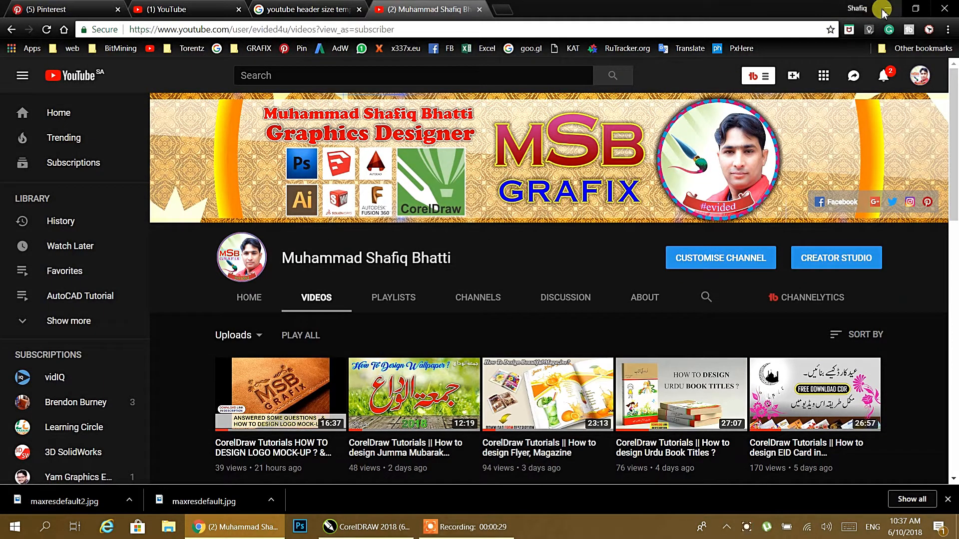
left_click(888, 9)
left_click_drag(178, 294, 168, 277)
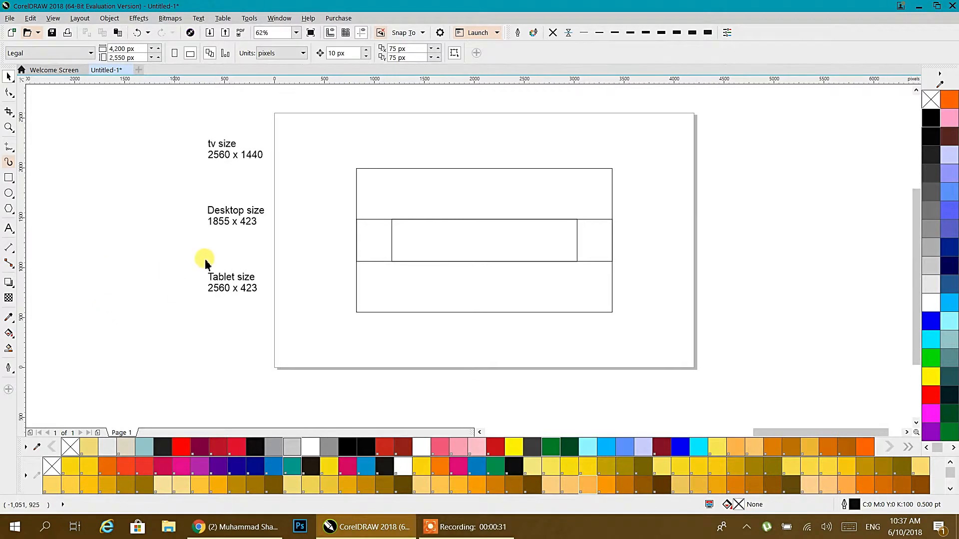
left_click_drag(461, 239, 724, 312)
left_click_drag(546, 229, 861, 176)
left_click_drag(606, 218, 608, 178)
left_click_drag(729, 186, 680, 148)
left_click_drag(670, 321, 654, 213)
Move the 2560x1440 rectangle onto the page and check the 2560x423 rectangle's size.
left_click(648, 278)
left_click_drag(469, 235, 468, 225)
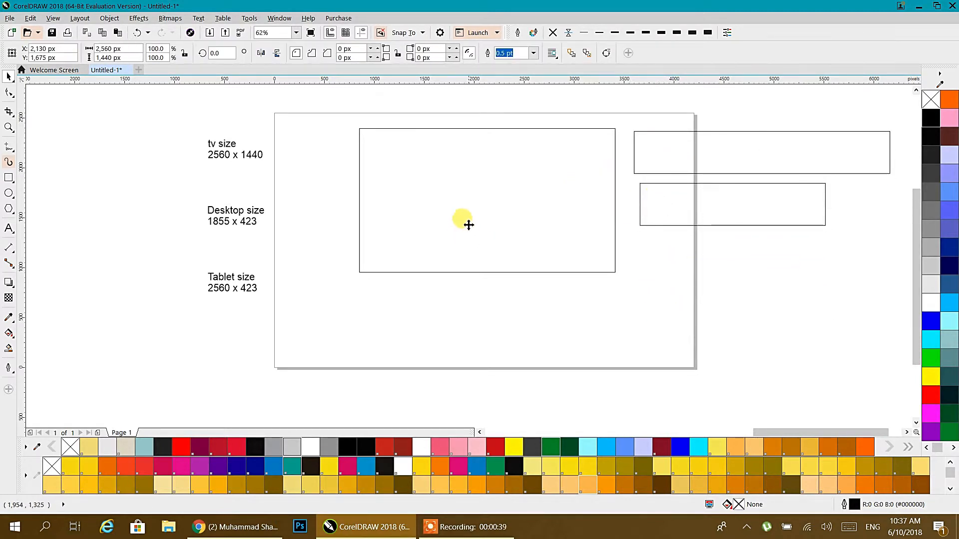
left_click(726, 309)
left_click_drag(578, 264, 574, 280)
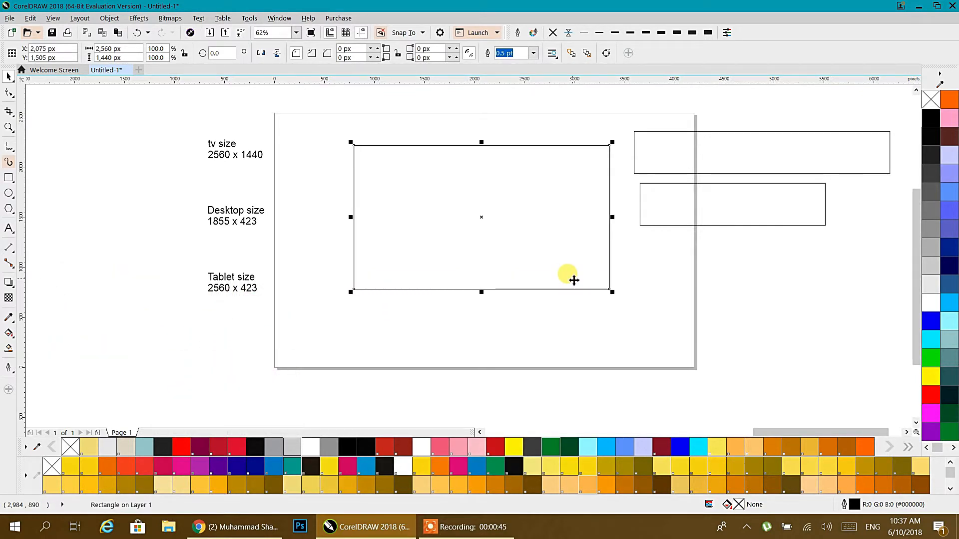
left_click(769, 158)
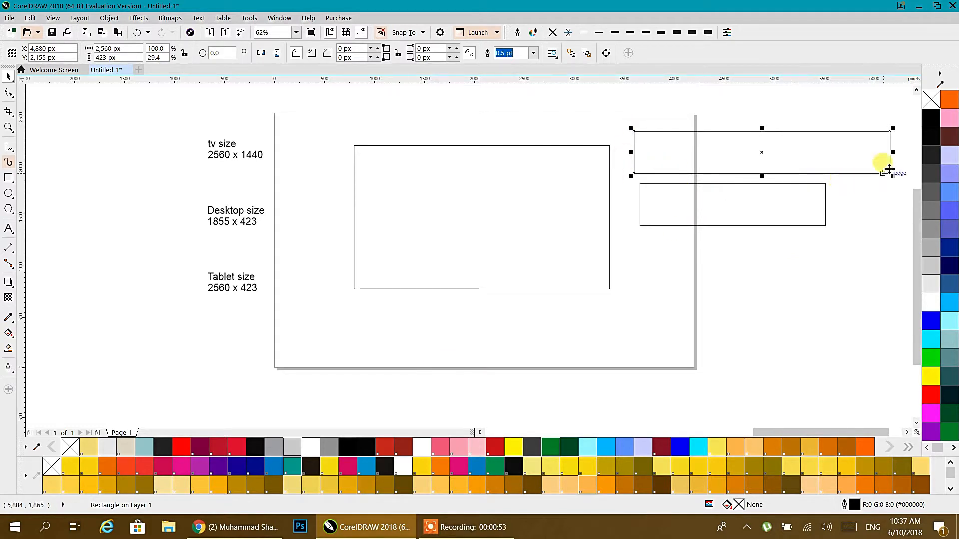
Glance at the YouTube channel page, then shift the 2560x1440 rectangle further left.
left_click(256, 527)
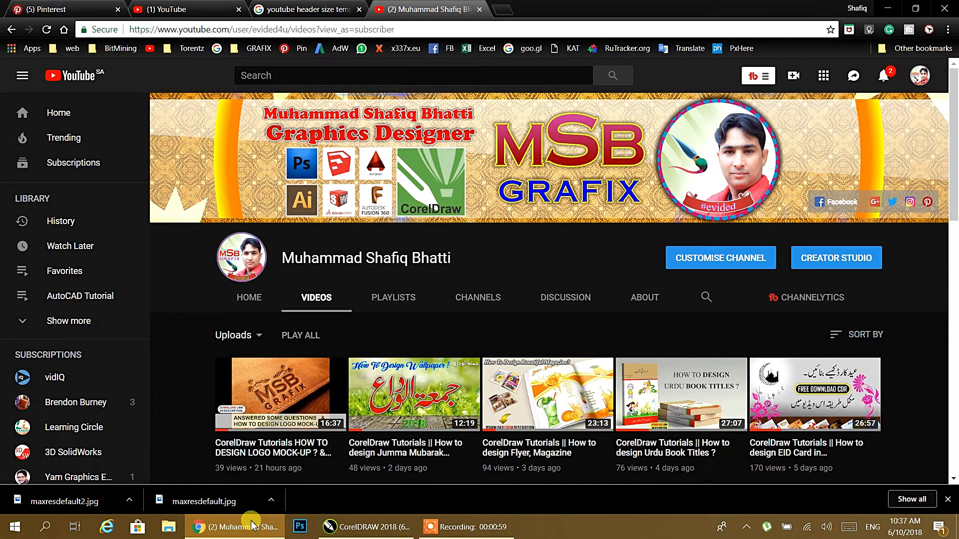
left_click(217, 527)
left_click(377, 155)
left_click_drag(441, 210, 417, 218)
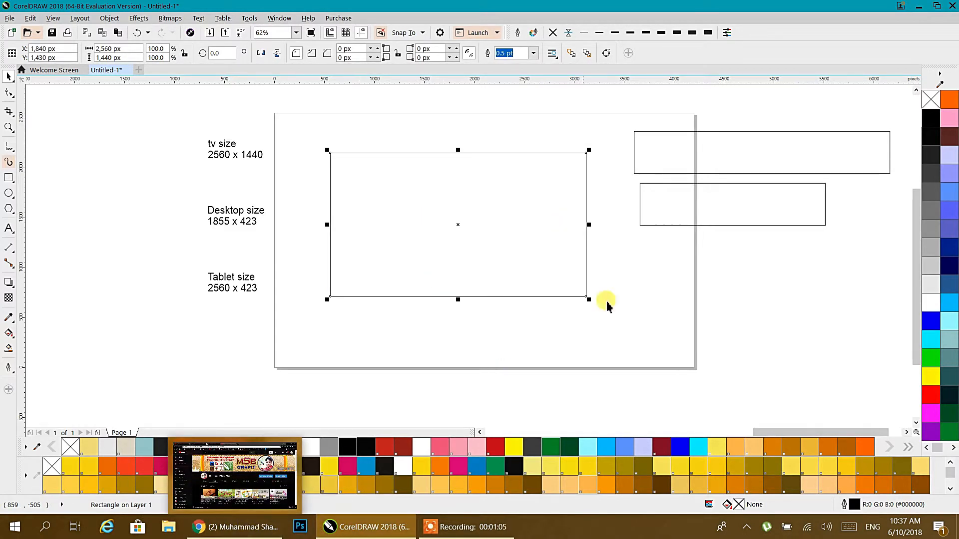
left_click(723, 211)
left_click_drag(724, 211, 718, 215)
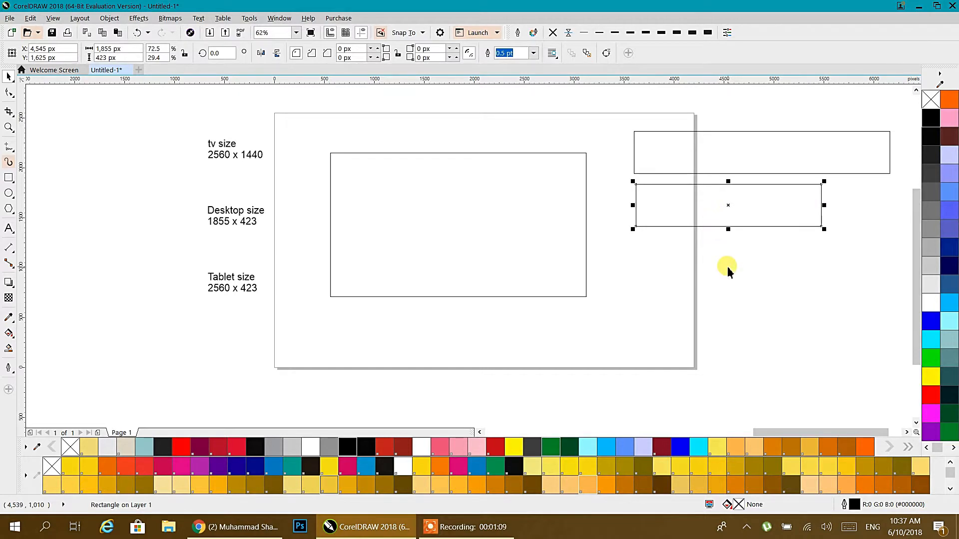
left_click(682, 270)
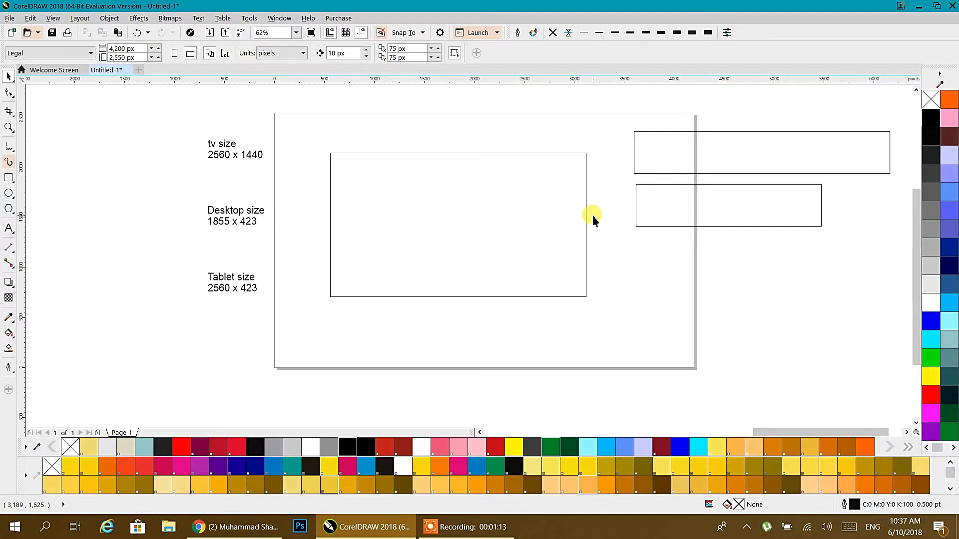
scroll(596, 206, "down", 1)
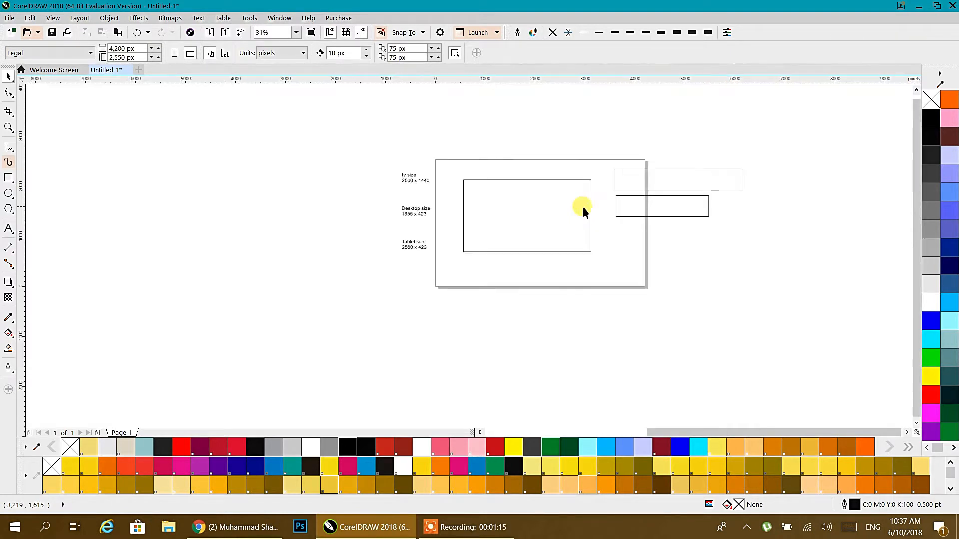
scroll(212, 218, "down", 1)
left_click_drag(213, 217, 672, 220)
scroll(438, 196, "up", 1)
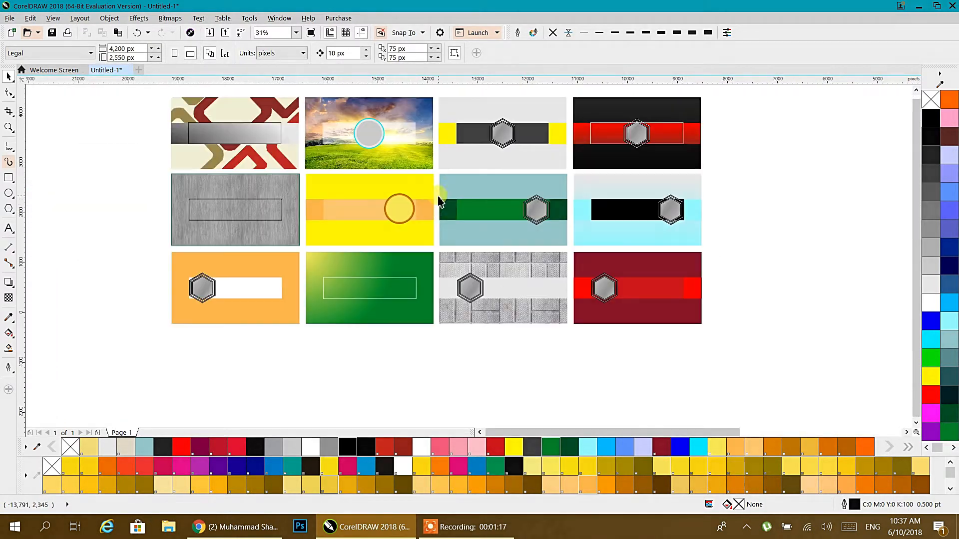
left_click_drag(439, 199, 417, 240)
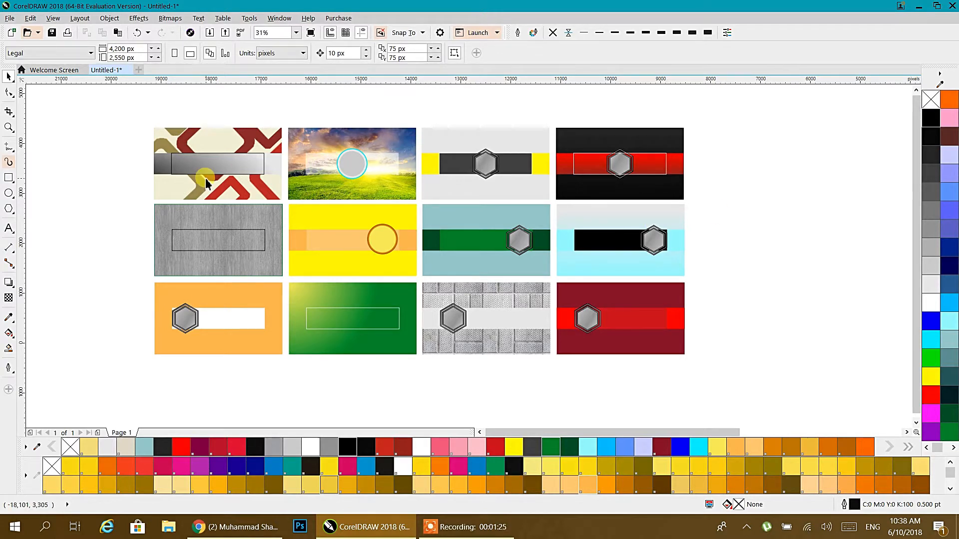
scroll(352, 164, "up", 4)
left_click_drag(344, 218, 352, 245)
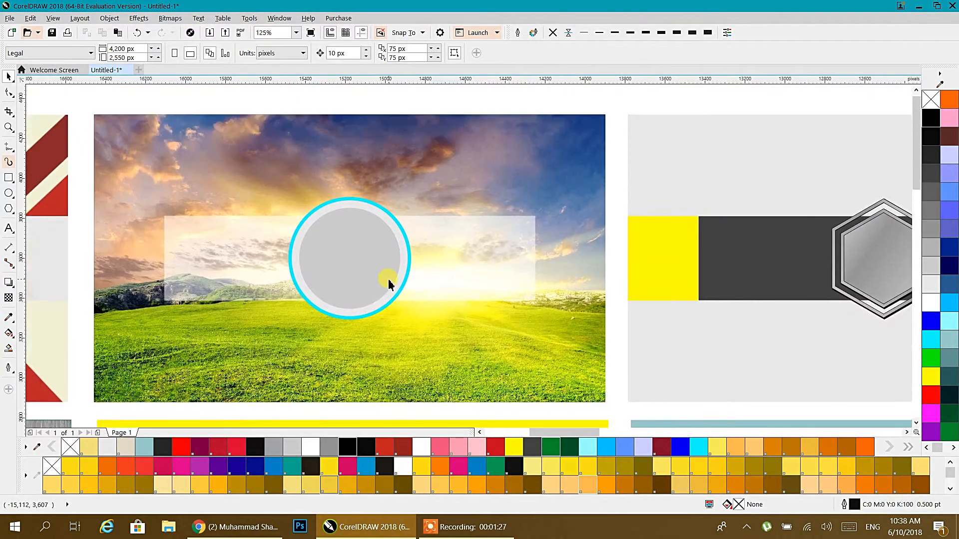
left_click_drag(574, 255, 183, 204)
left_click_drag(271, 186, 130, 203)
scroll(226, 204, "down", 3)
left_click_drag(515, 225, 140, 213)
scroll(287, 242, "up", 3)
left_click_drag(271, 266, 513, 231)
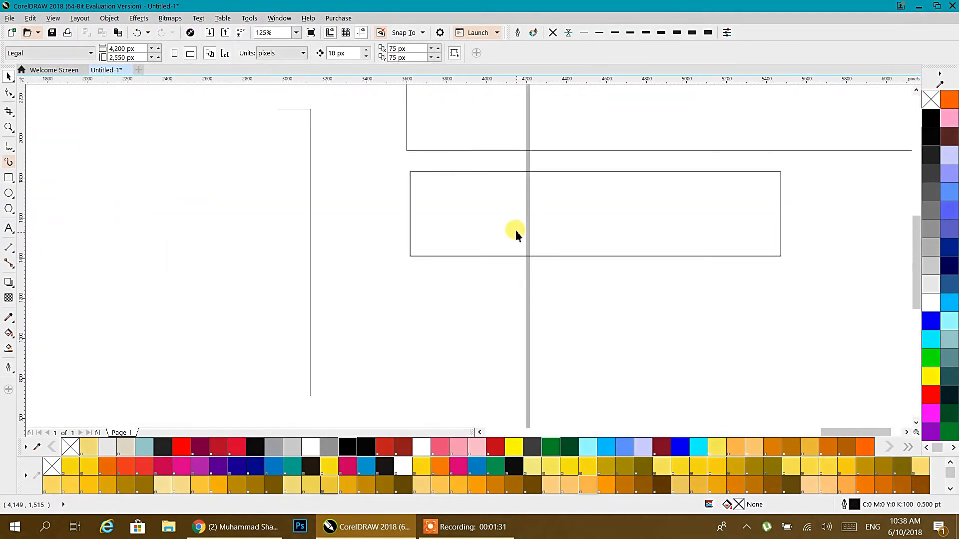
left_click(449, 255)
scroll(446, 305, "down", 2)
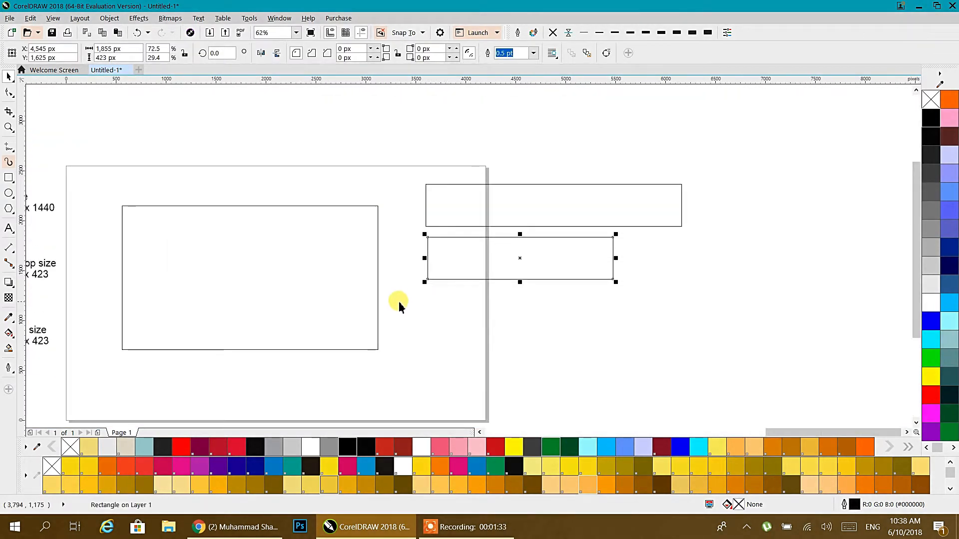
Select all three rectangles and centre them on each other.
left_click_drag(347, 294, 453, 285)
left_click_drag(828, 118, 438, 343)
left_click_drag(200, 394, 200, 394)
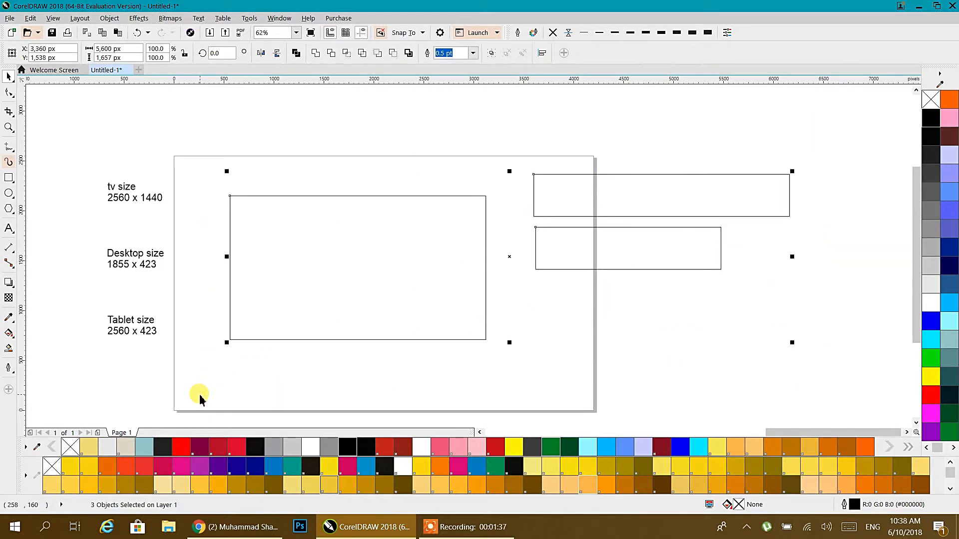
key("p")
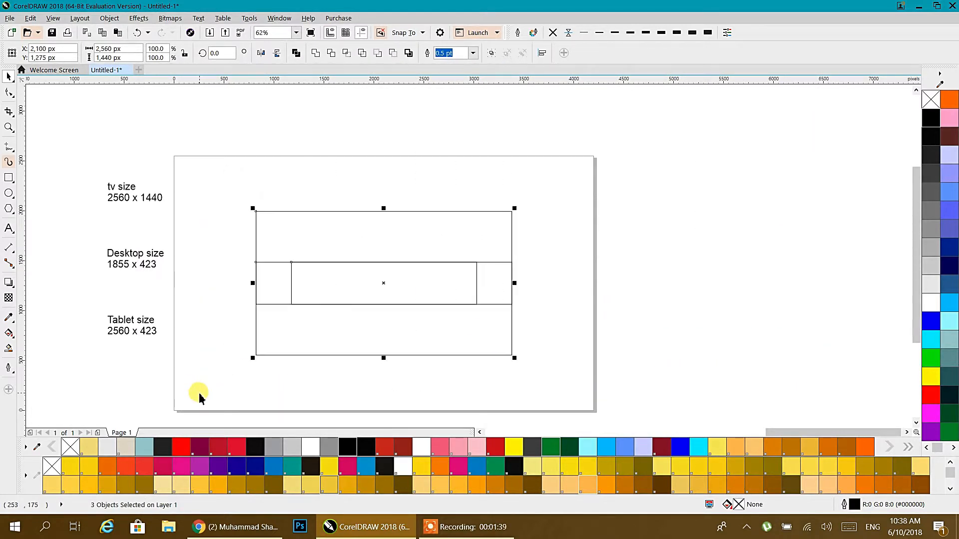
left_click(579, 235)
Outline the 2560x423 band cyan, the 1855x423 rectangle red and the 2560x1440 rectangle yellow.
left_click(512, 284)
right_click(698, 447)
left_click(497, 349)
left_click(476, 287)
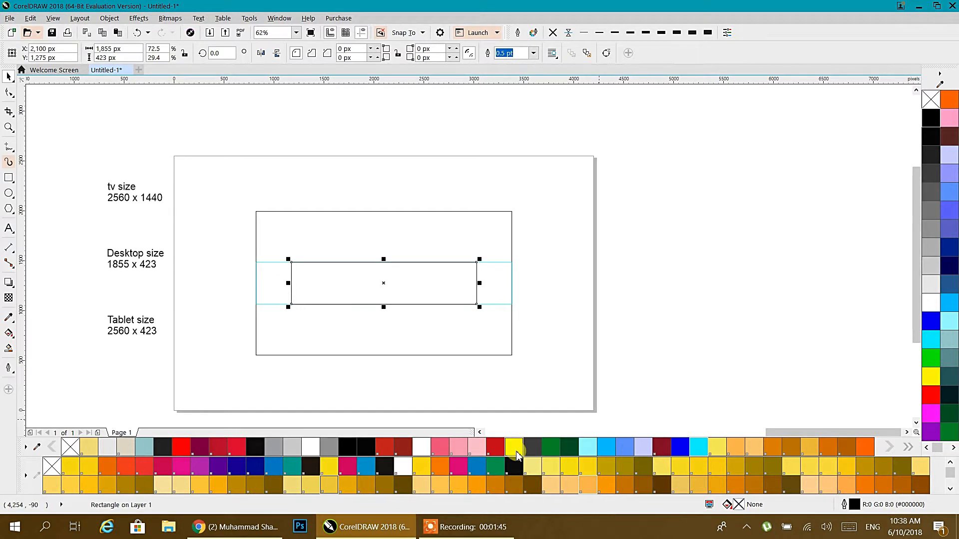
right_click(495, 447)
left_click(503, 325)
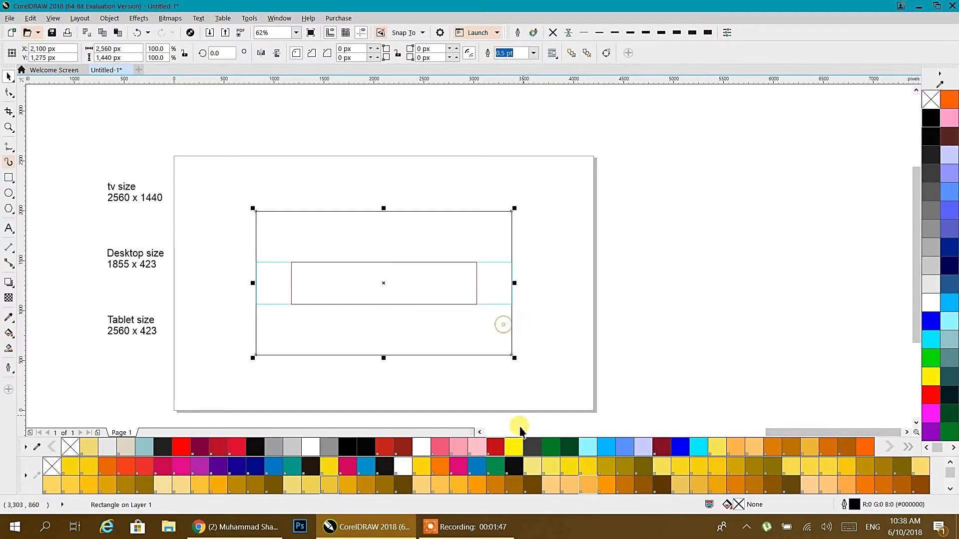
right_click(325, 463)
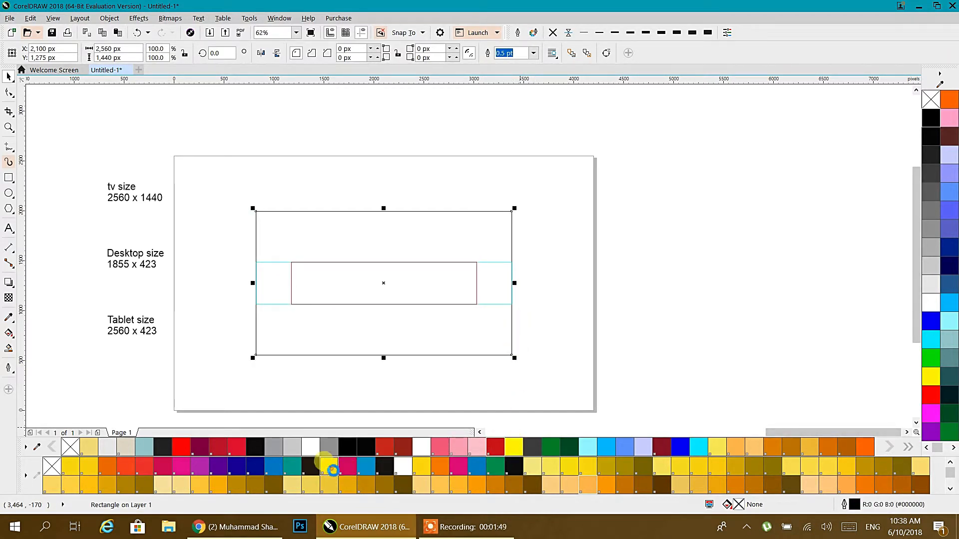
left_click(550, 296)
scroll(348, 284, "up", 2)
scroll(347, 283, "down", 2)
Replace the three rectangles with one new 2560 x 1440 px rectangle centred on the page.
left_click_drag(673, 316, 356, 136)
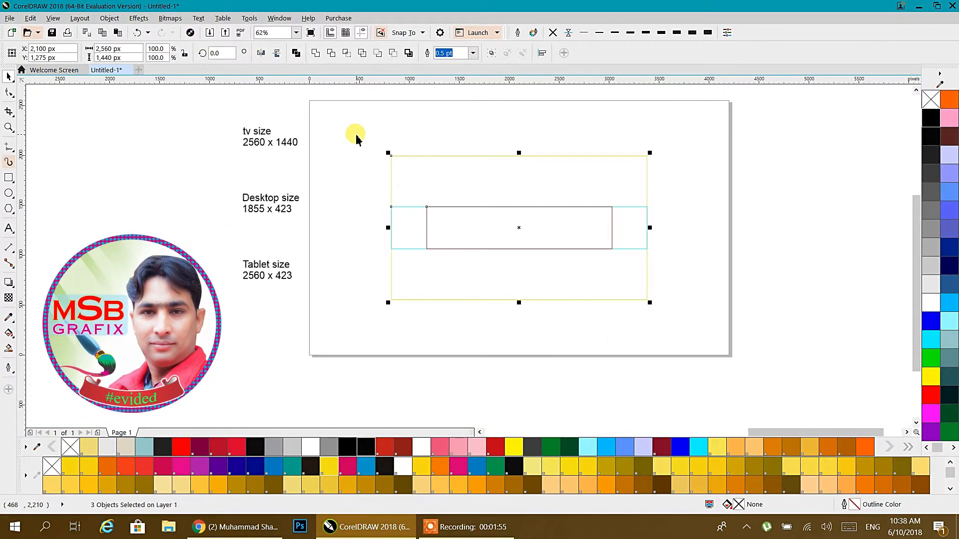
key("Delete")
left_click(8, 178)
left_click_drag(407, 145, 692, 299)
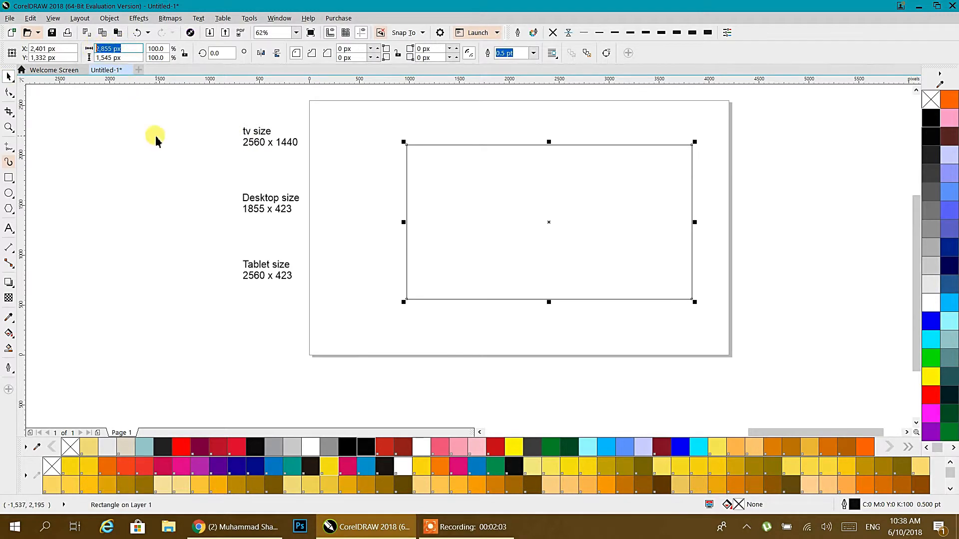
type("2560")
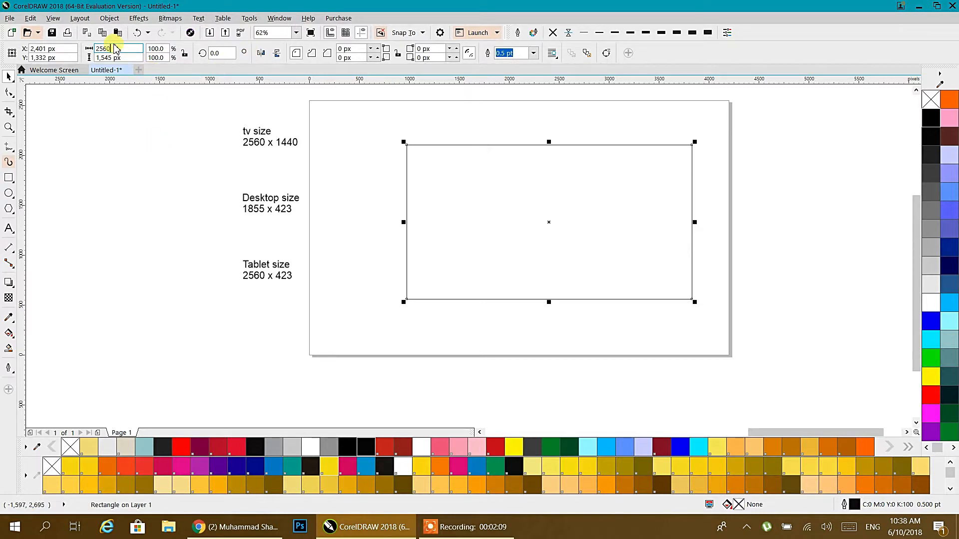
left_click(125, 56)
type("1440")
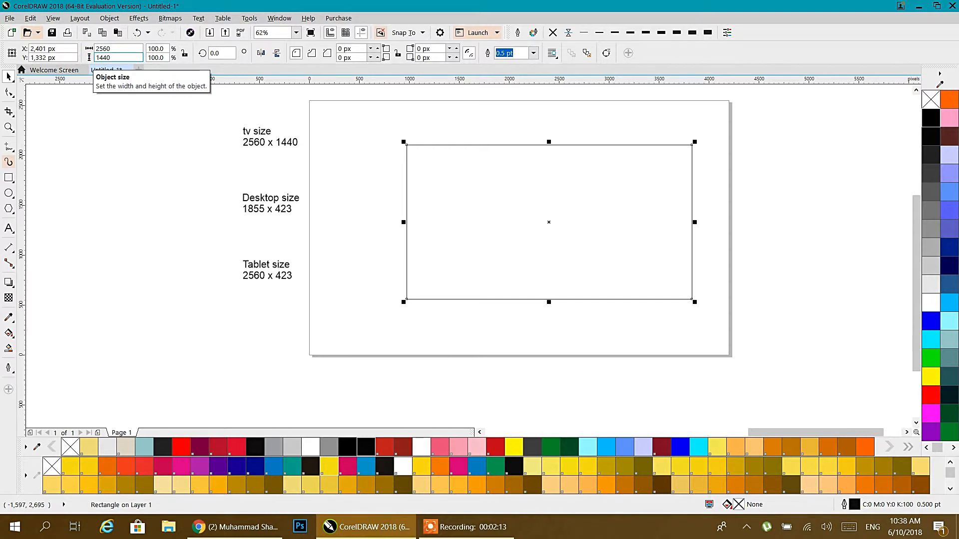
key("Return")
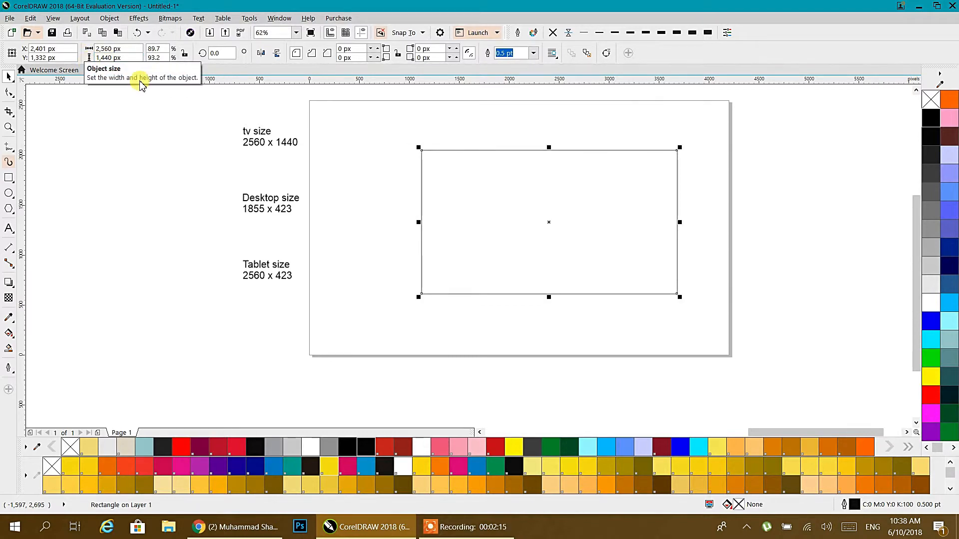
key("p")
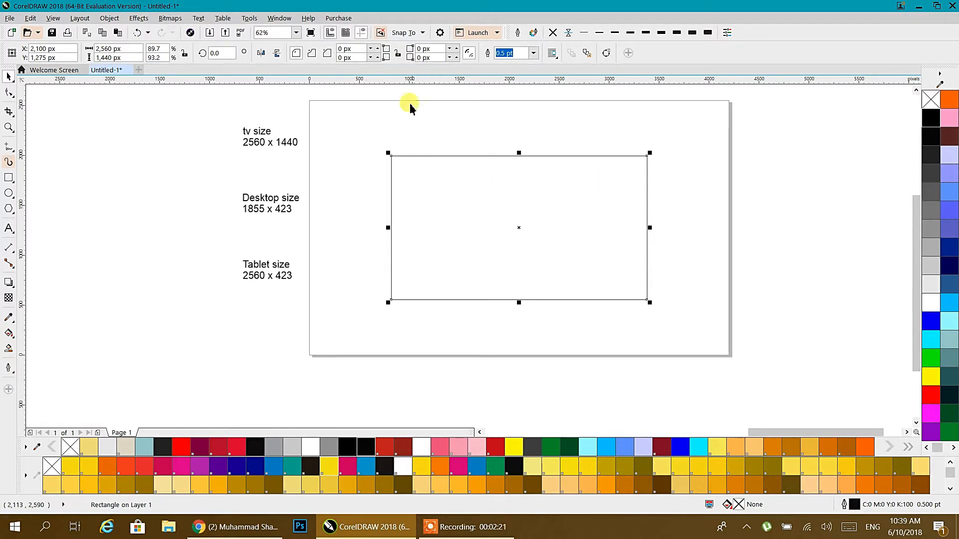
left_click_drag(428, 172, 458, 187)
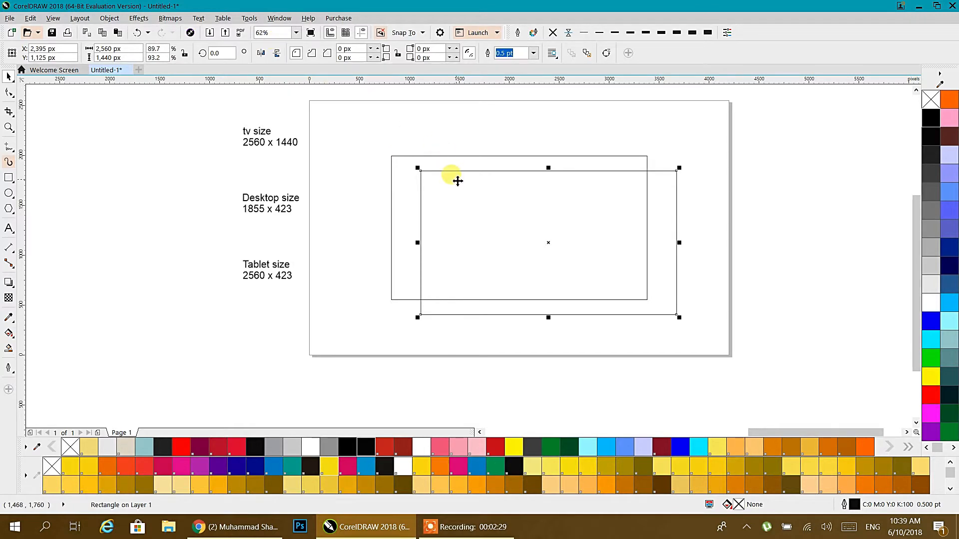
left_click(396, 141)
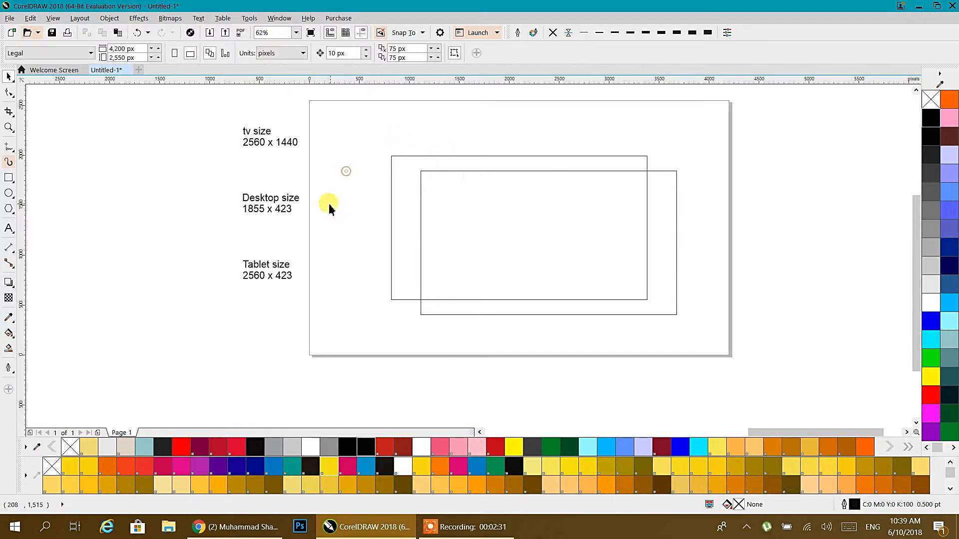
left_click(276, 54)
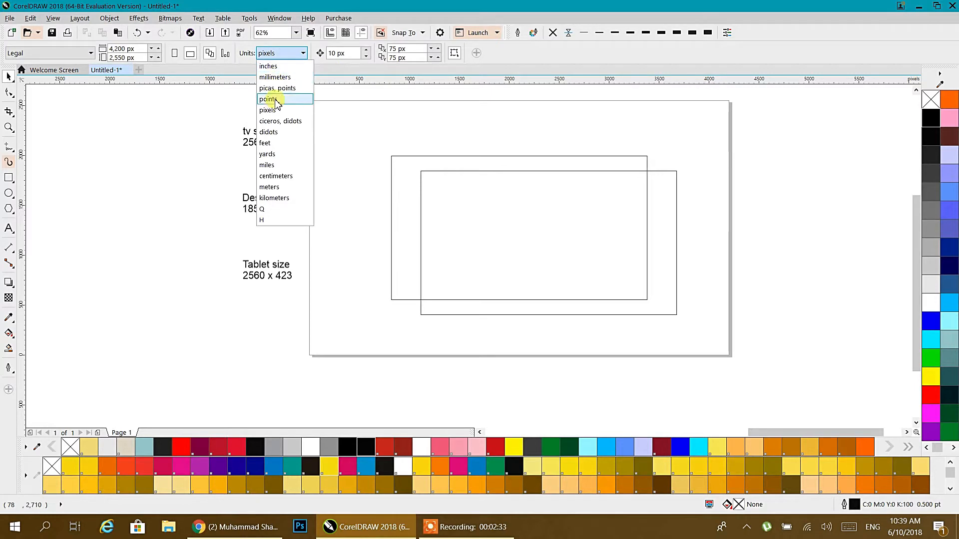
left_click(313, 118)
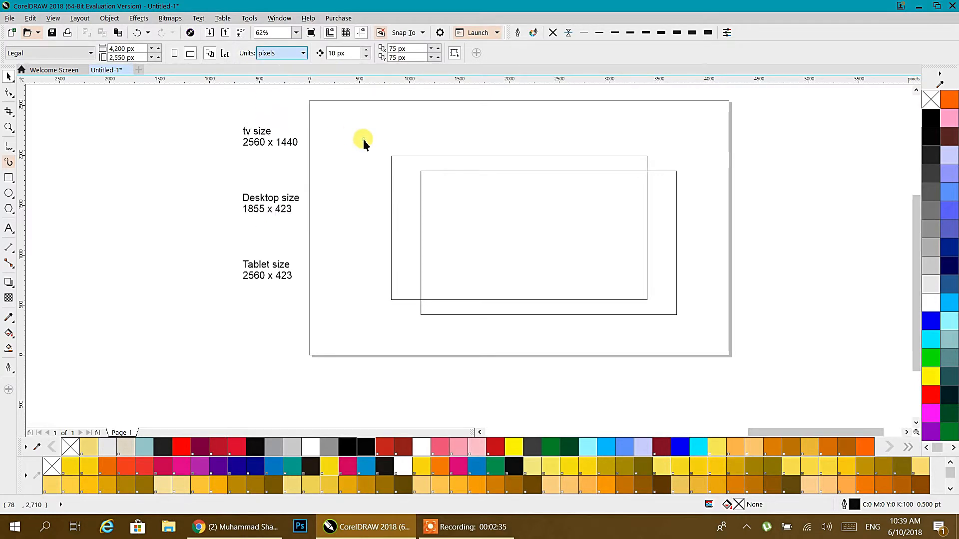
left_click(676, 190)
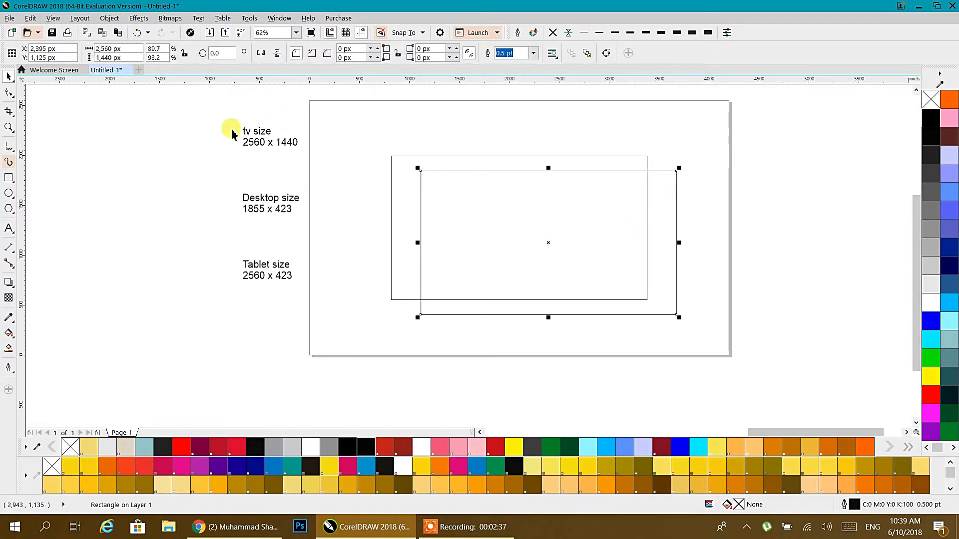
double_click(258, 208)
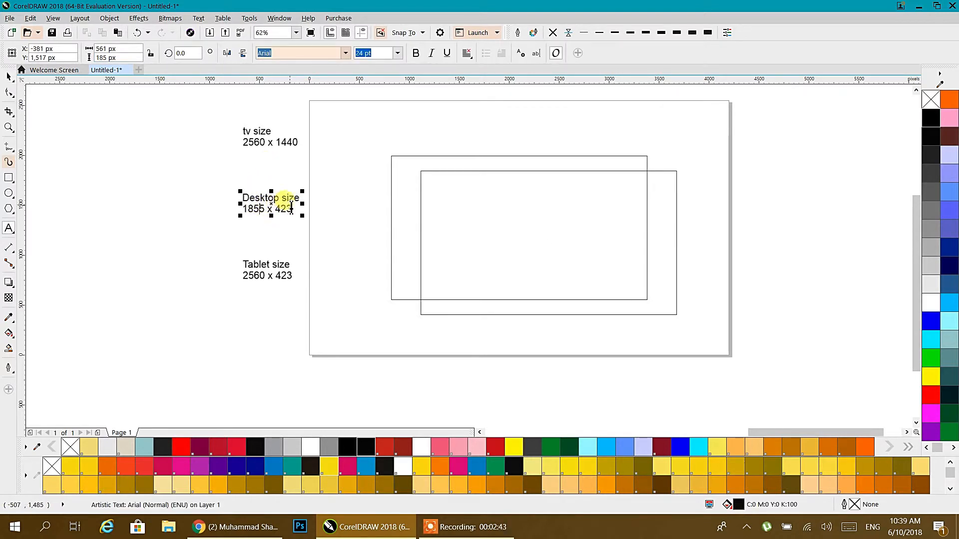
left_click_drag(265, 210, 241, 209)
left_click(115, 48)
left_click_drag(118, 48, 102, 85)
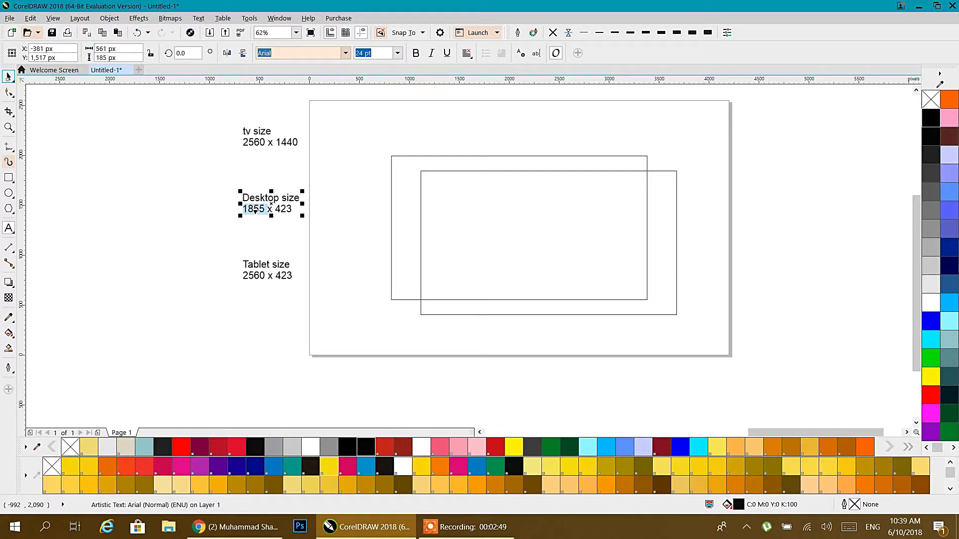
left_click(675, 223)
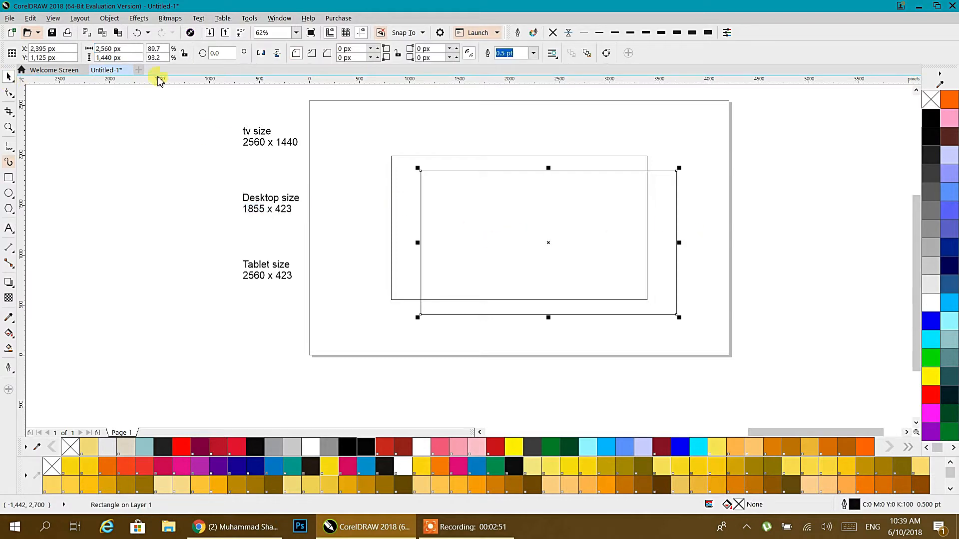
Resize the rectangle to 1855 x 423 px, centre it, and move the Tablet note above Desktop.
left_click_drag(130, 51, 112, 53)
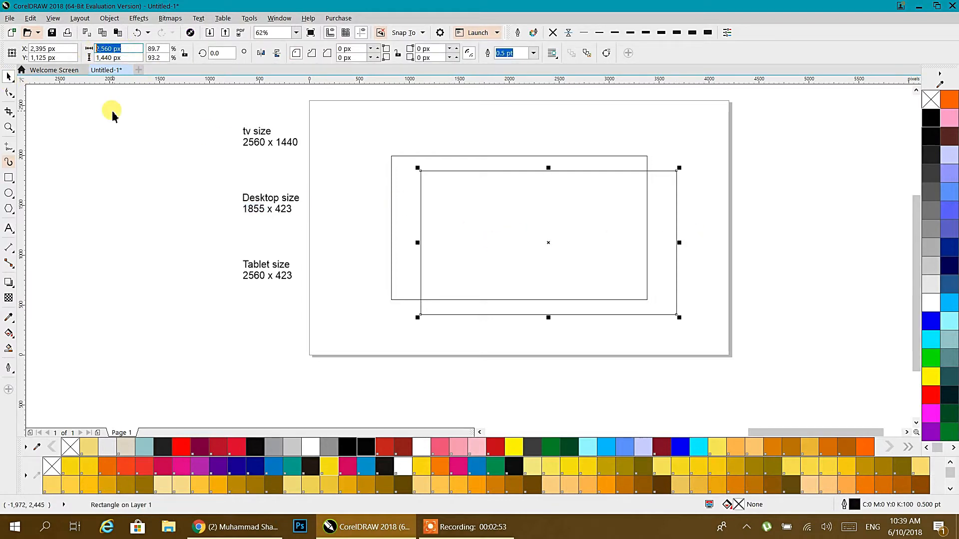
type("1855")
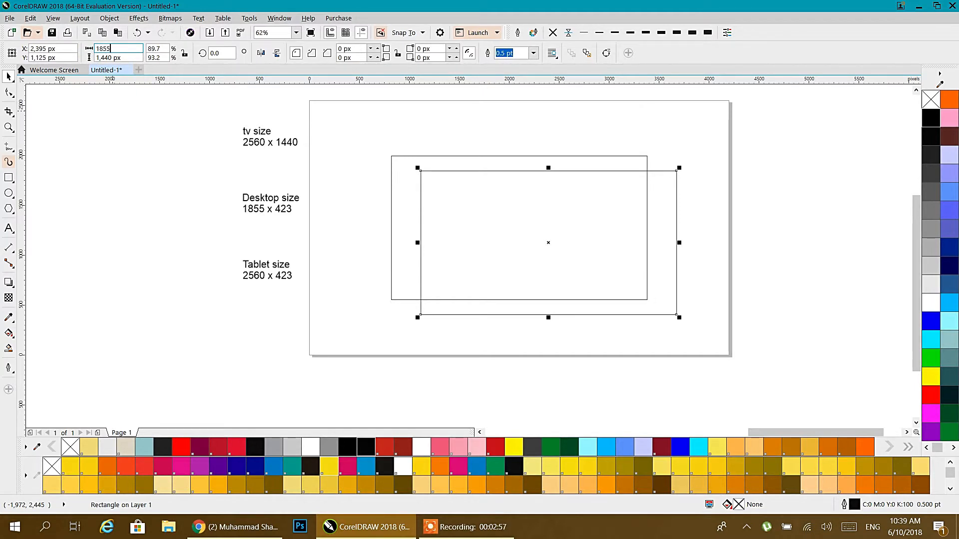
left_click(130, 57)
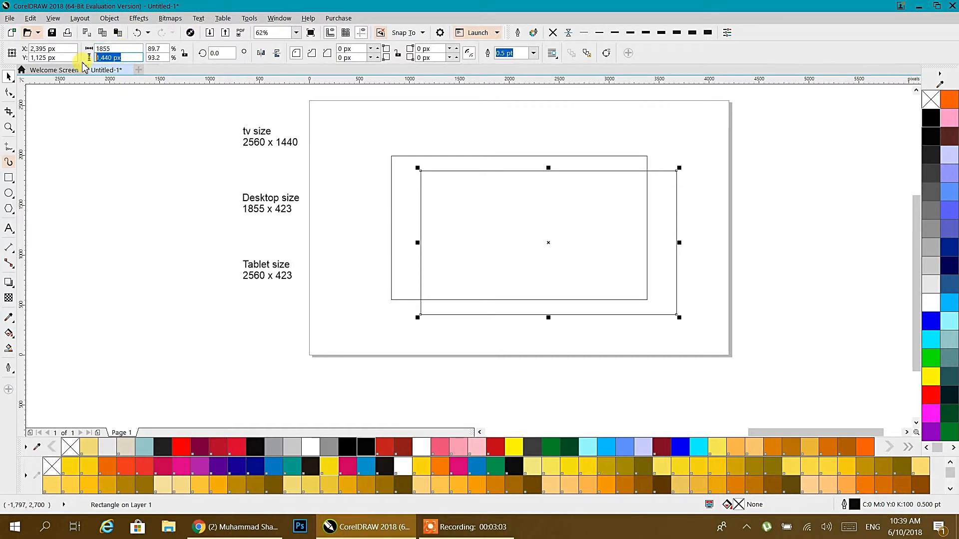
type("423")
key("Return")
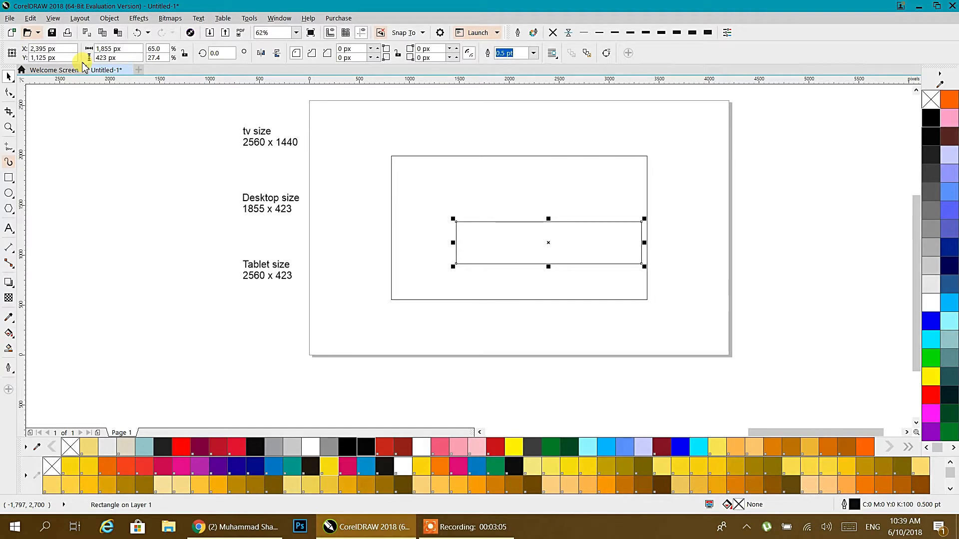
key("p")
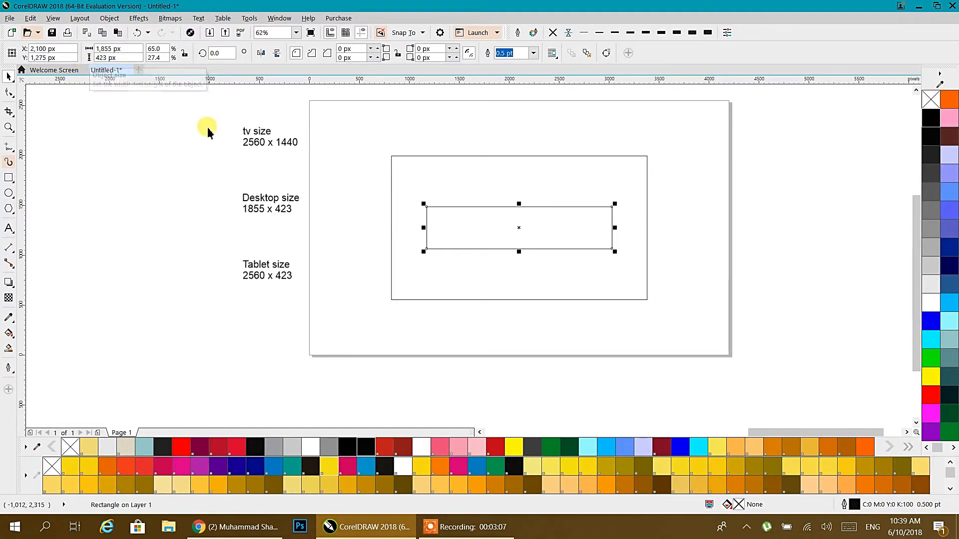
left_click_drag(265, 270, 264, 173)
left_click(256, 206)
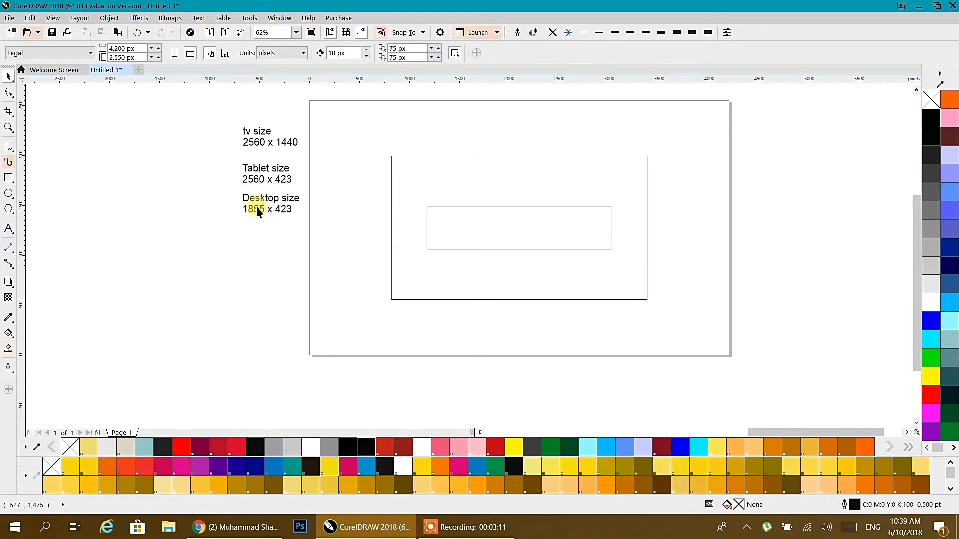
Re-space the Desktop and Tablet size notes below one another.
left_click_drag(256, 206, 259, 244)
left_click(259, 192)
left_click_drag(266, 190, 268, 203)
Duplicate the 1855x423 rectangle, widen the copy to 2560 px and centre it on the page.
left_click(465, 237)
left_click_drag(479, 229, 534, 288)
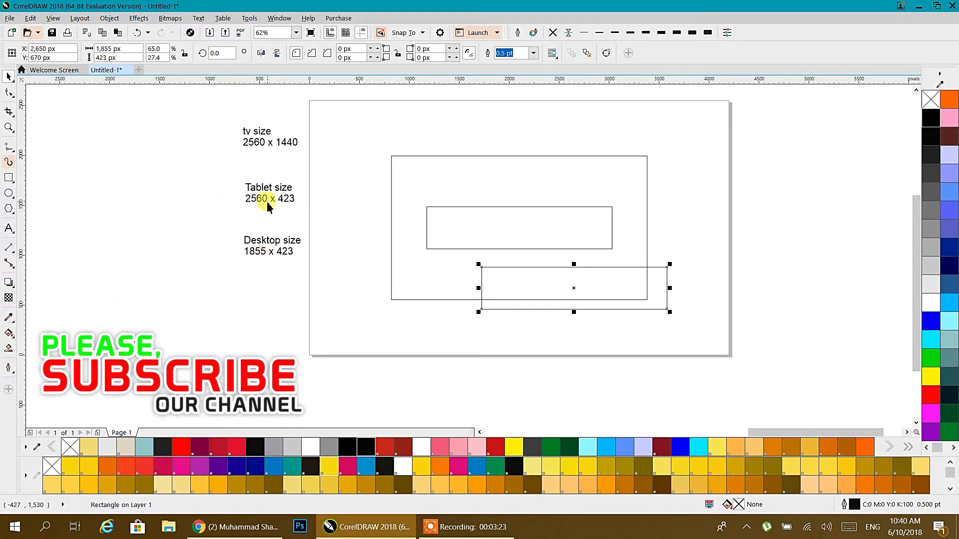
left_click(128, 48)
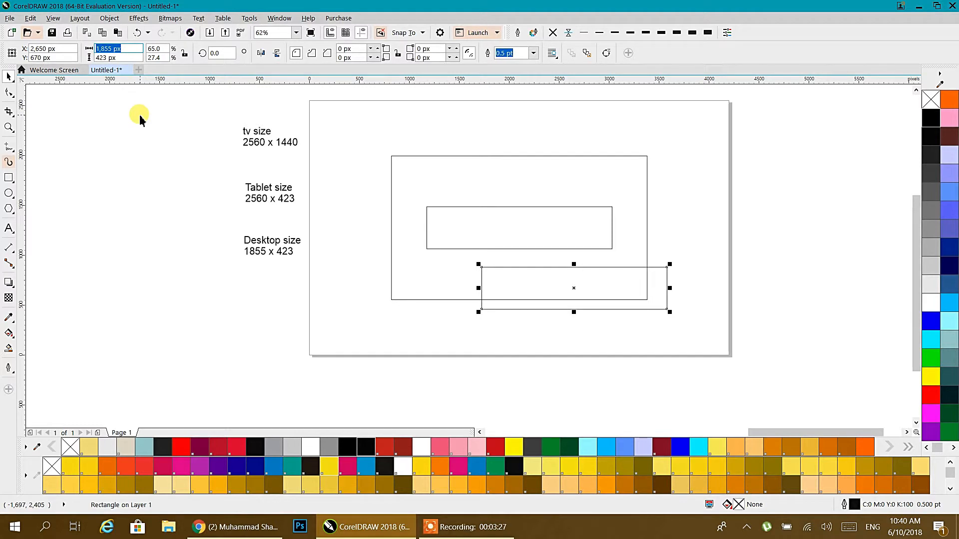
type("2560")
key("Return")
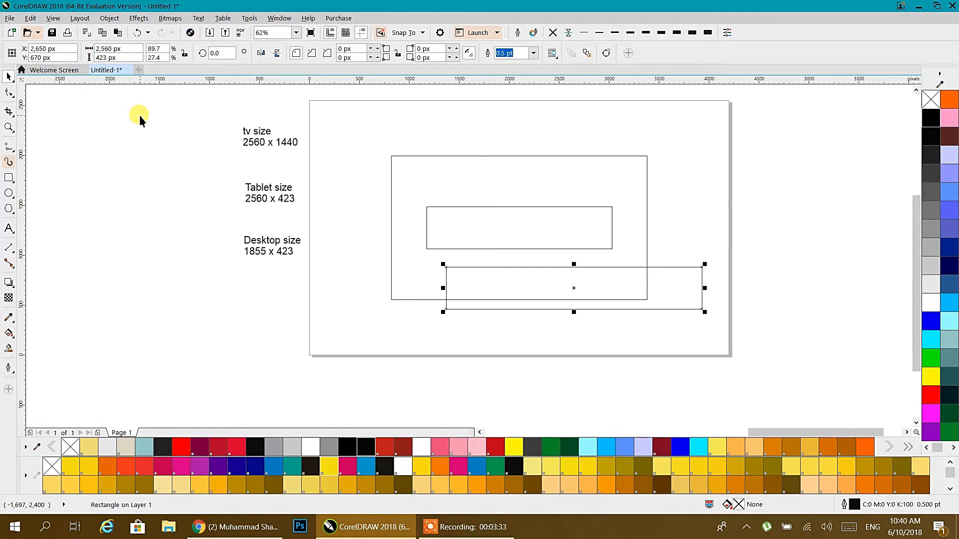
key("p")
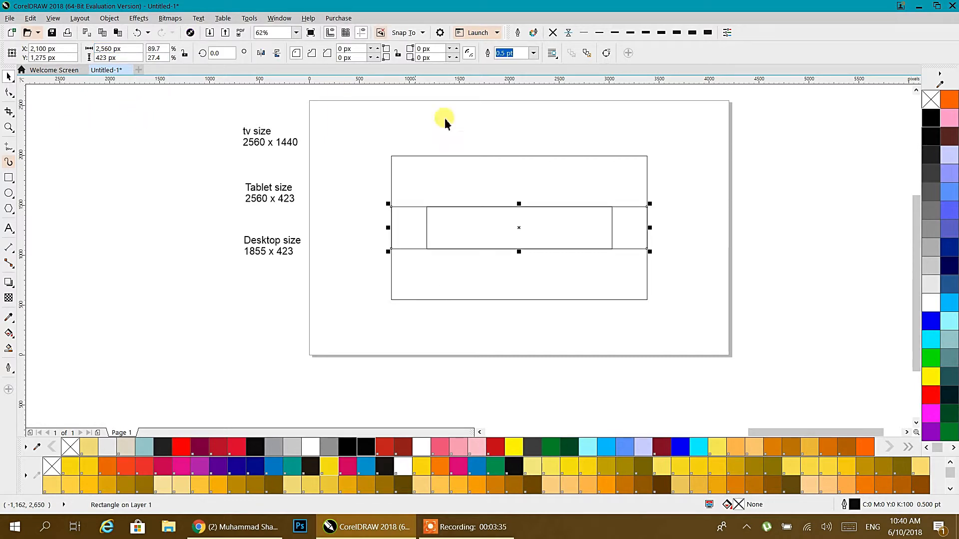
left_click(672, 316)
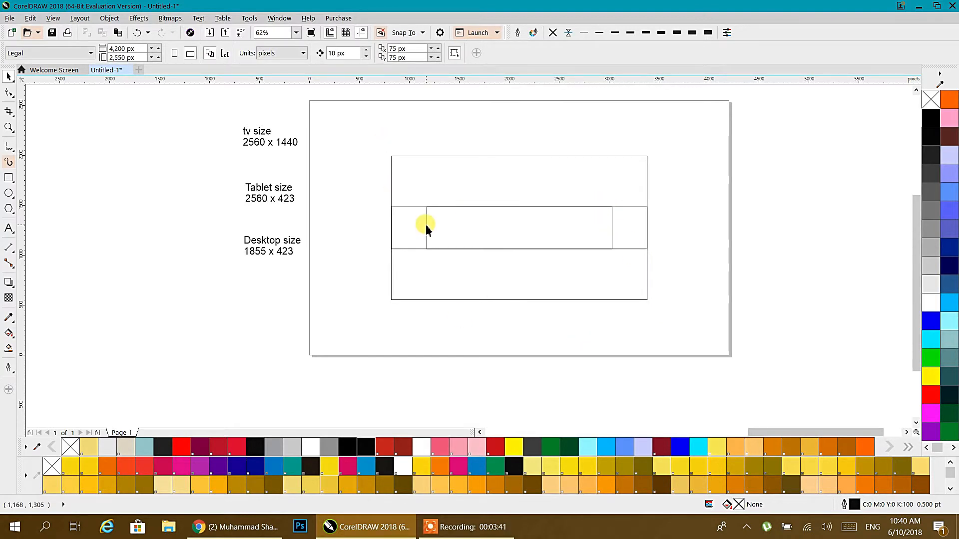
left_click(222, 528)
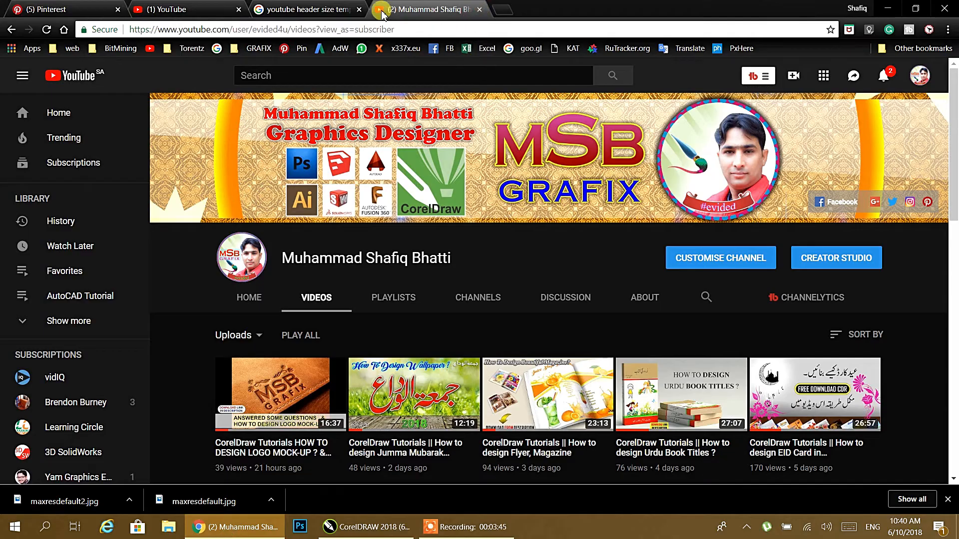
left_click(310, 9)
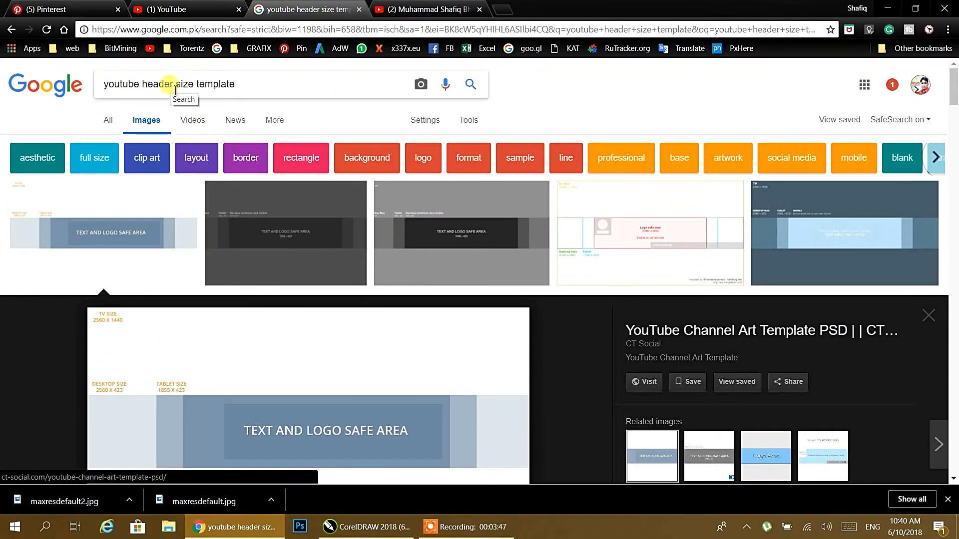
scroll(369, 267, "down", 5)
scroll(562, 210, "up", 2)
scroll(561, 209, "up", 2)
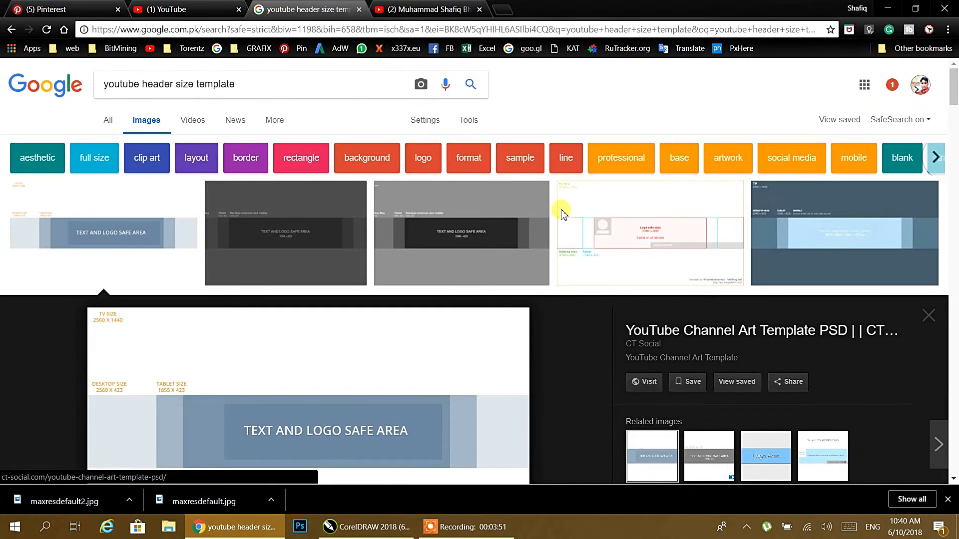
left_click(620, 244)
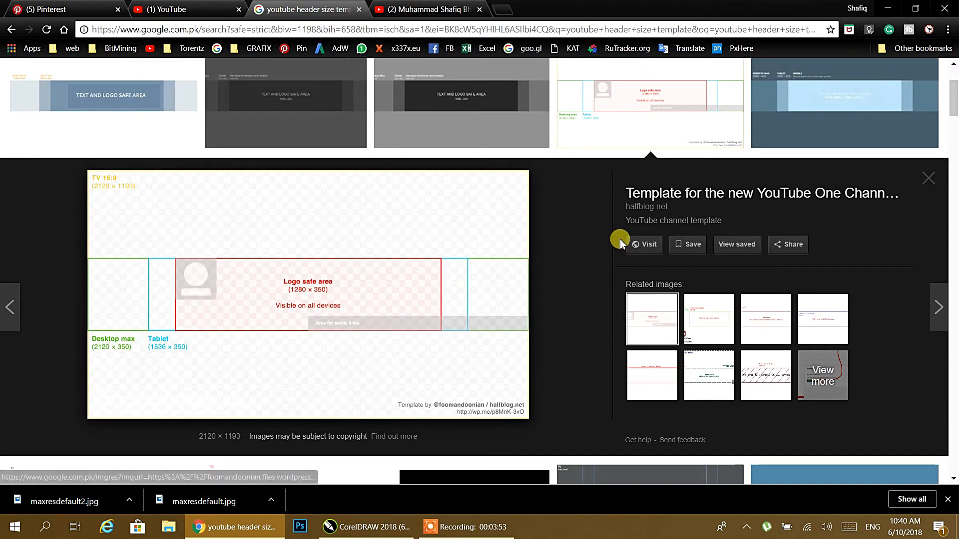
left_click(158, 116)
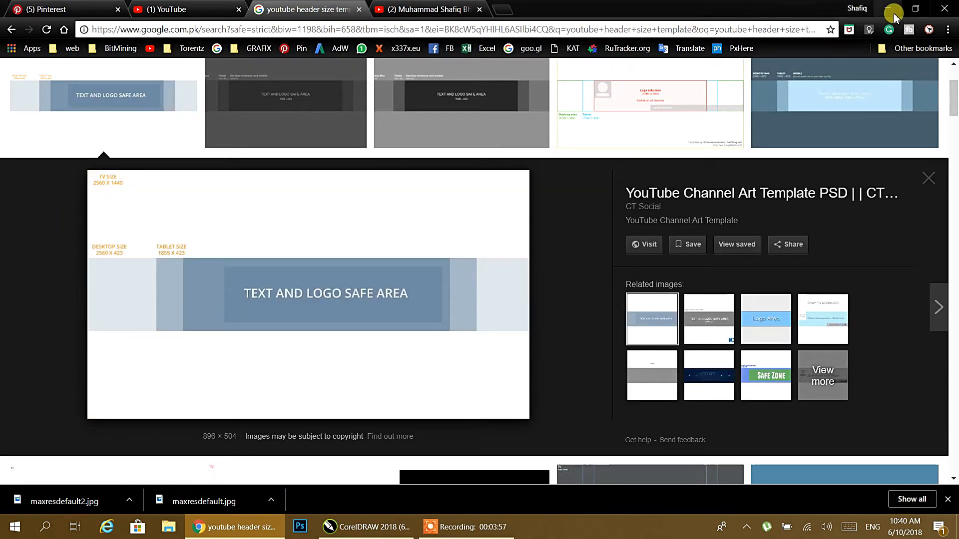
left_click(897, 11)
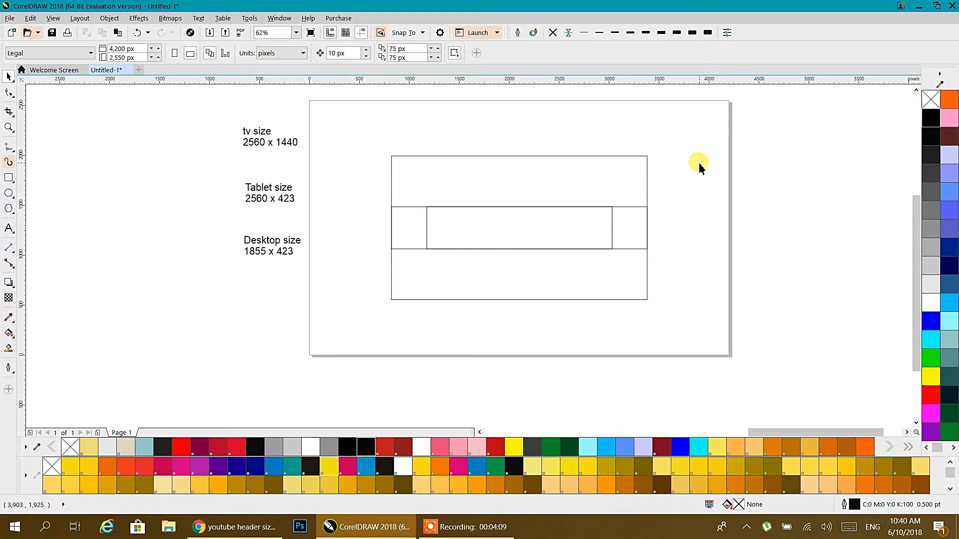
Fill the 2560x1440 rectangle teal, the 2560x423 band light grey and the desktop rectangle green.
left_click_drag(209, 116, 336, 312)
left_click(332, 302)
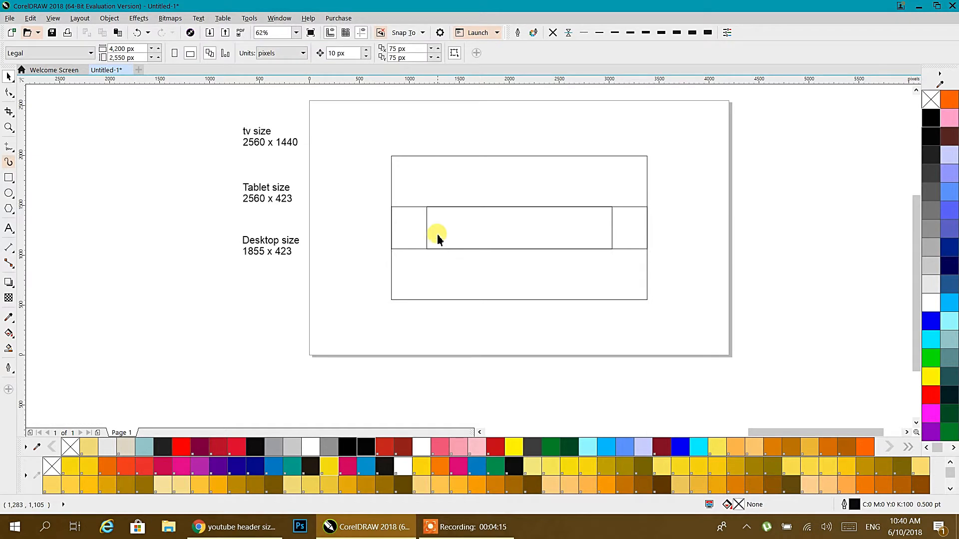
left_click(414, 192)
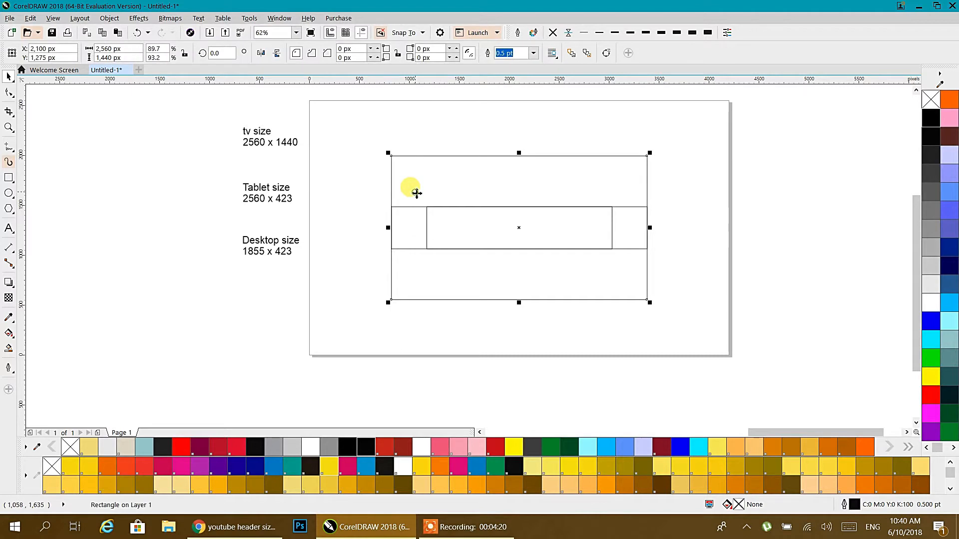
left_click(945, 337)
left_click(593, 223)
left_click(622, 222)
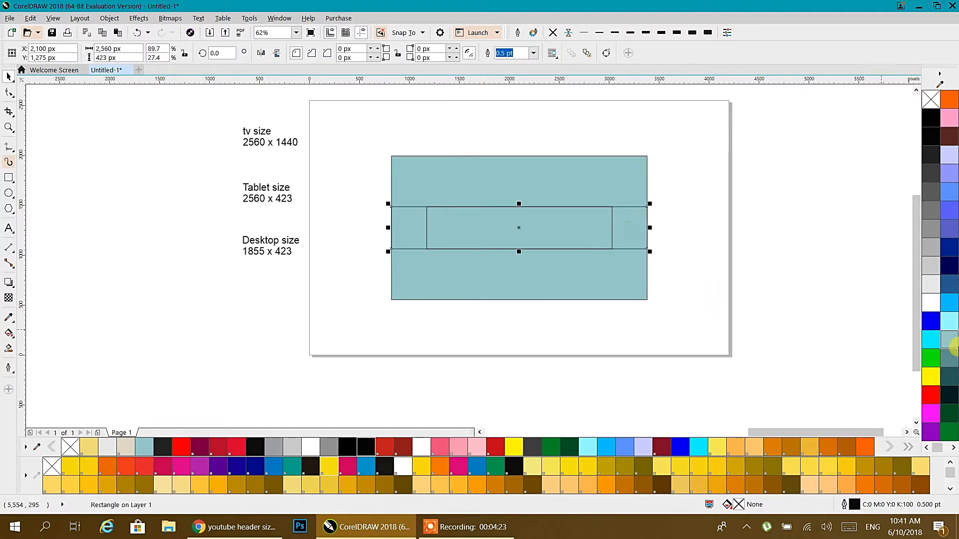
left_click(931, 285)
left_click(708, 253)
left_click_drag(676, 174, 415, 276)
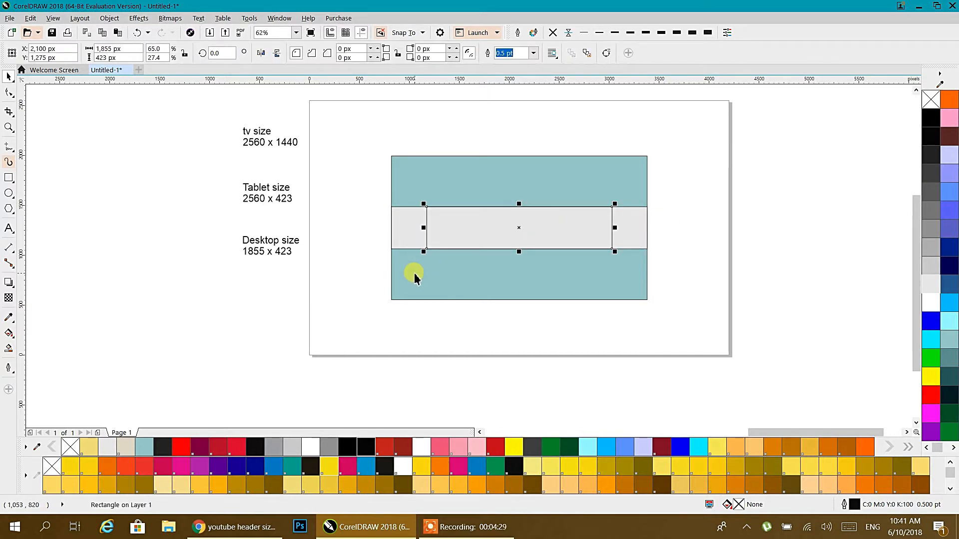
left_click(553, 446)
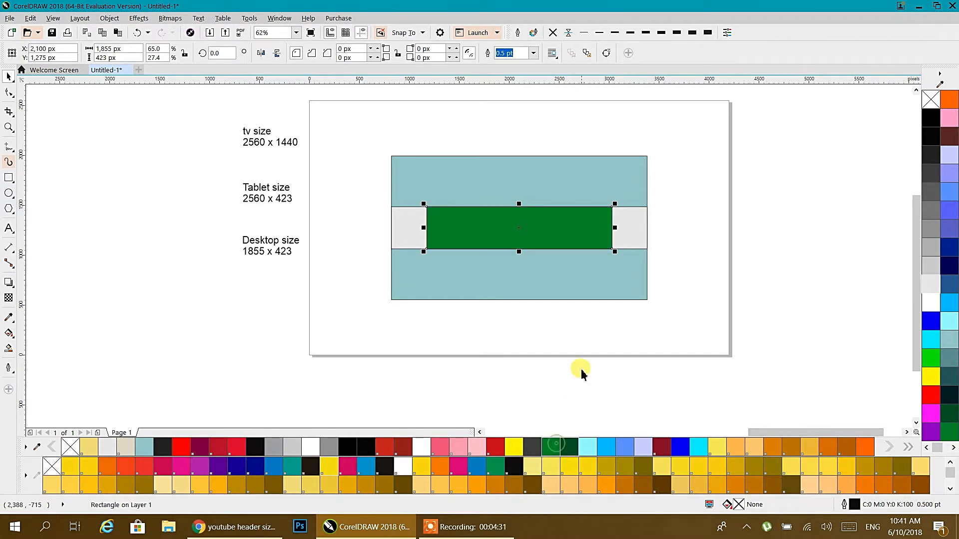
left_click(580, 369)
Remove the outlines from all three rectangles and refill the band's side strips light cyan.
left_click_drag(640, 210, 353, 328)
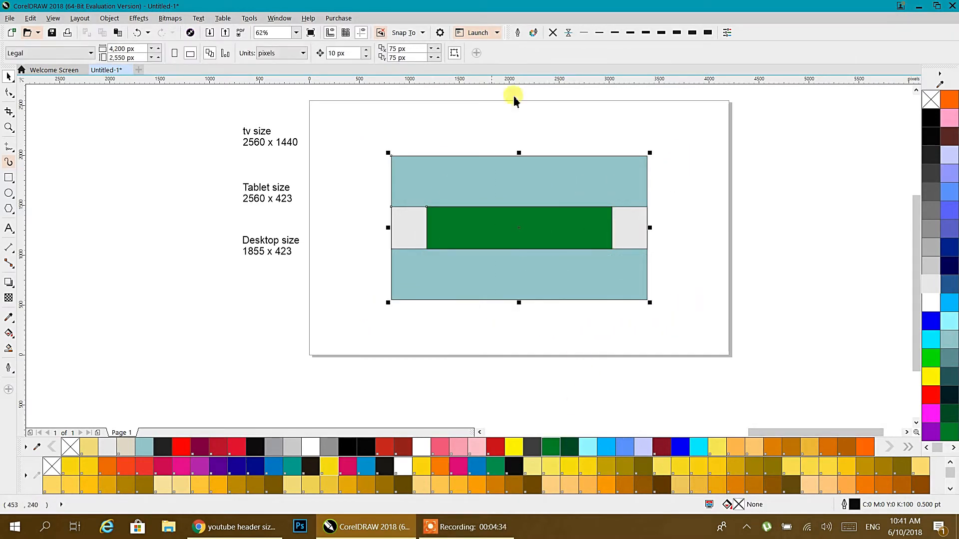
left_click(553, 32)
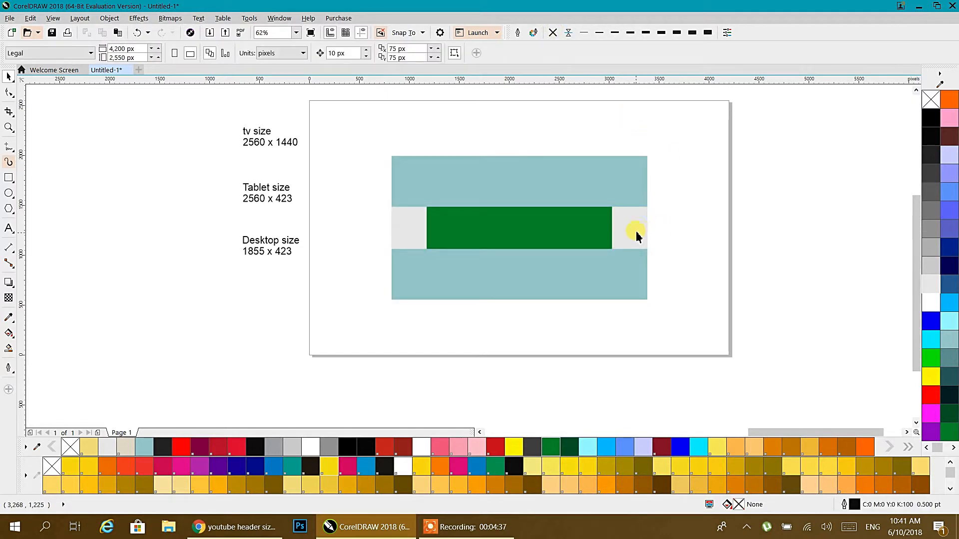
left_click(641, 228)
left_click(949, 321)
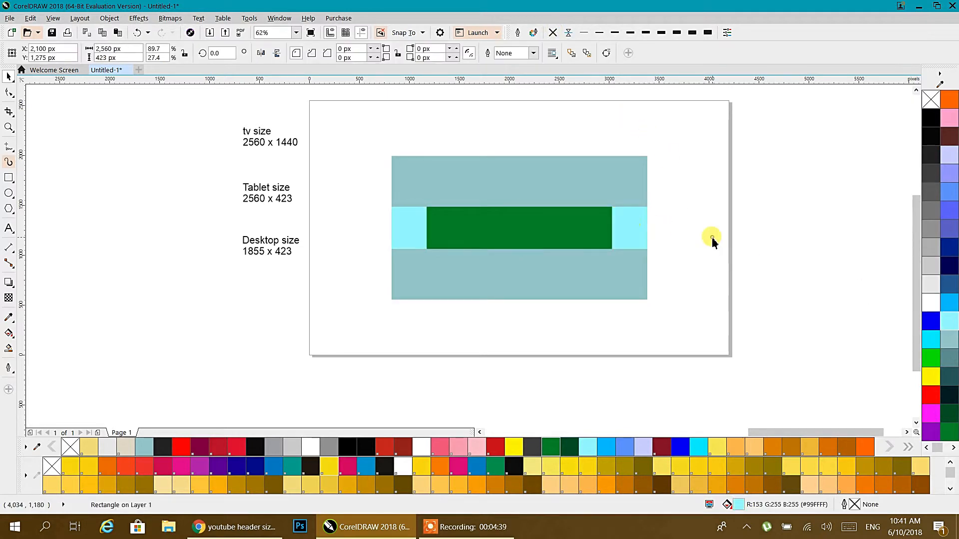
left_click(595, 229)
left_click(701, 295)
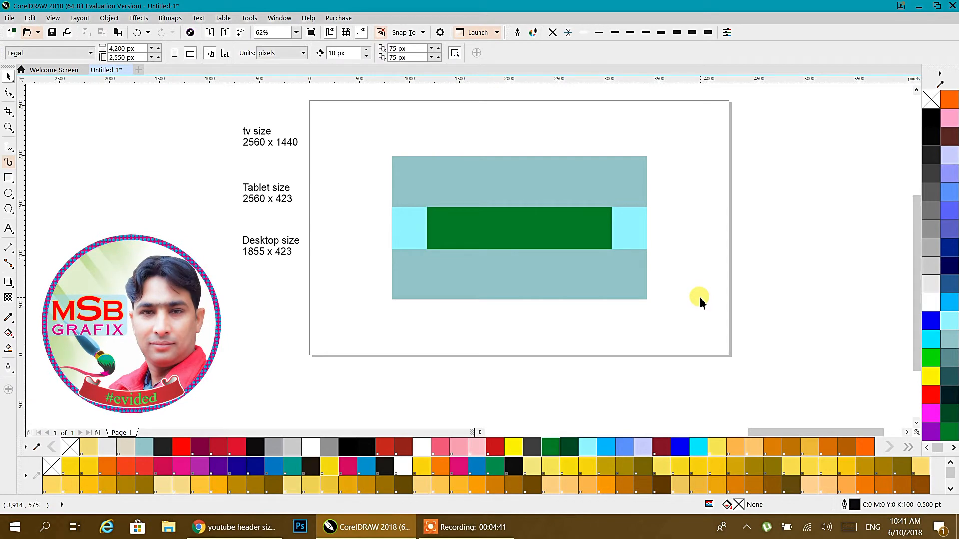
scroll(634, 277, "up", 1)
left_click_drag(345, 207, 375, 265)
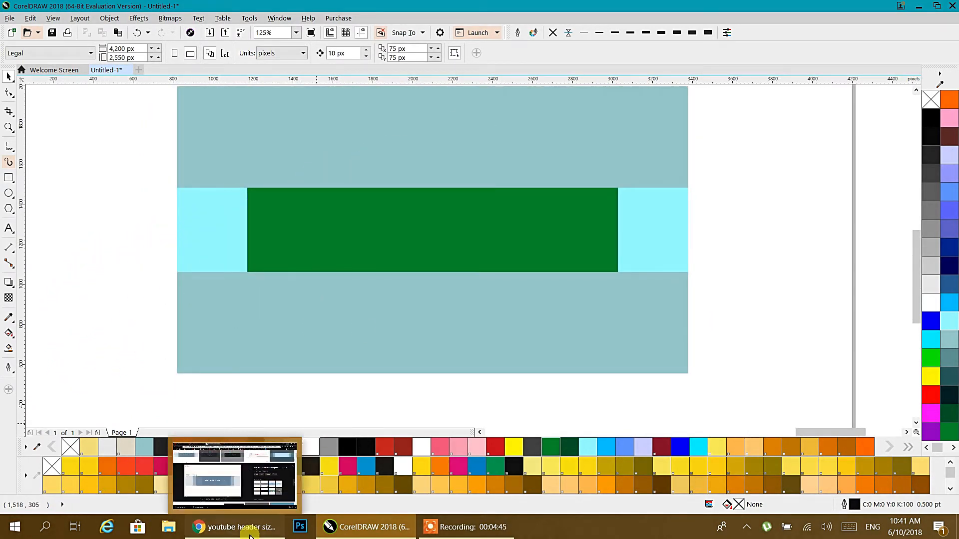
left_click(233, 527)
left_click(408, 10)
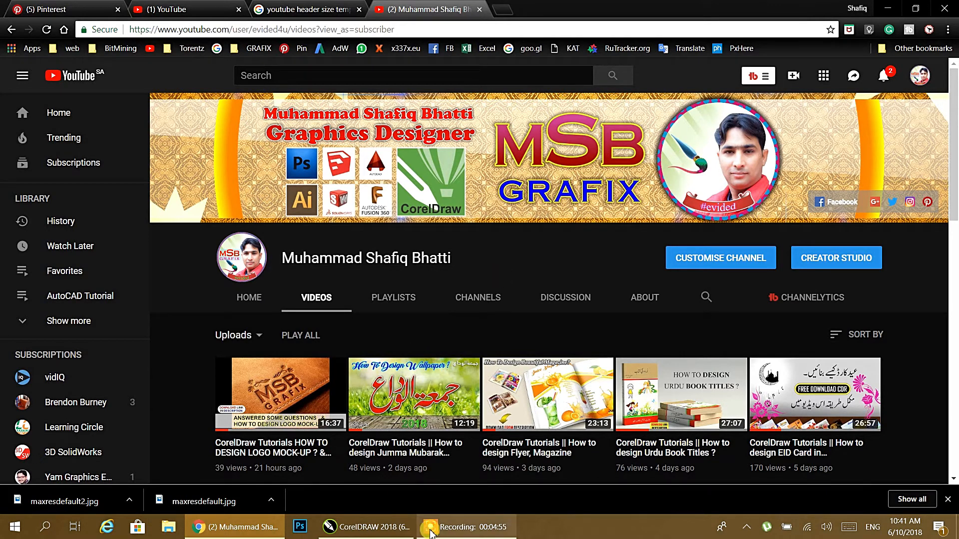
left_click(391, 530)
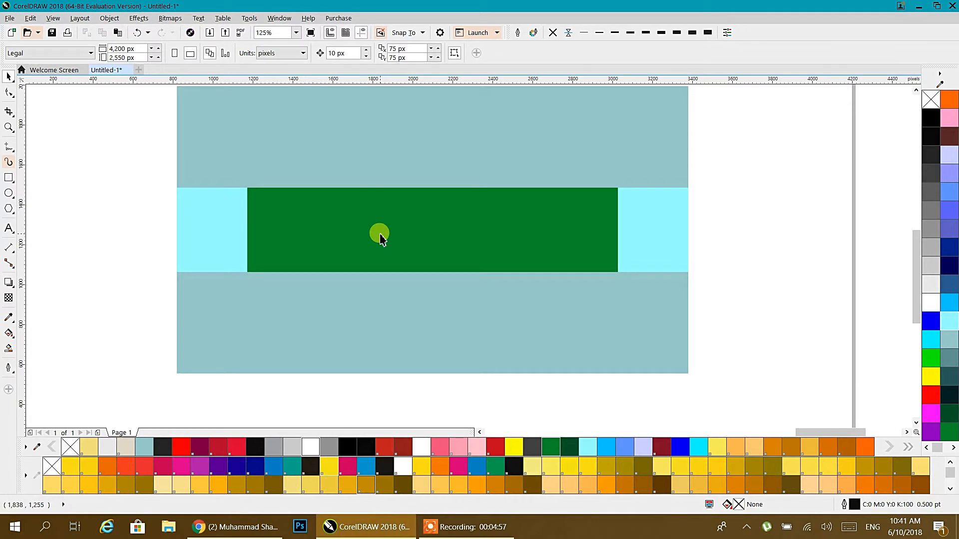
Type the channel owner's full name as text near the top of the page.
left_click(10, 228)
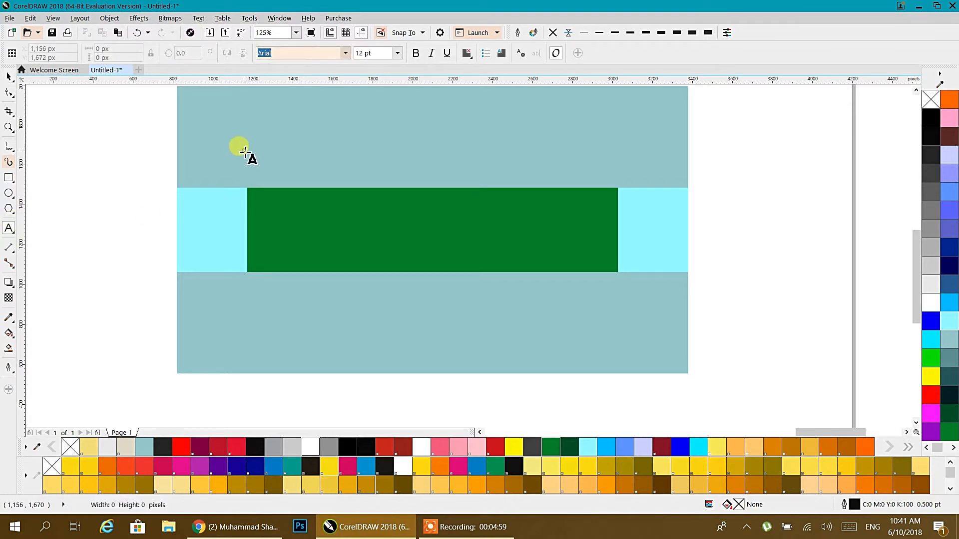
left_click(244, 152)
type("Muhammad Shaf")
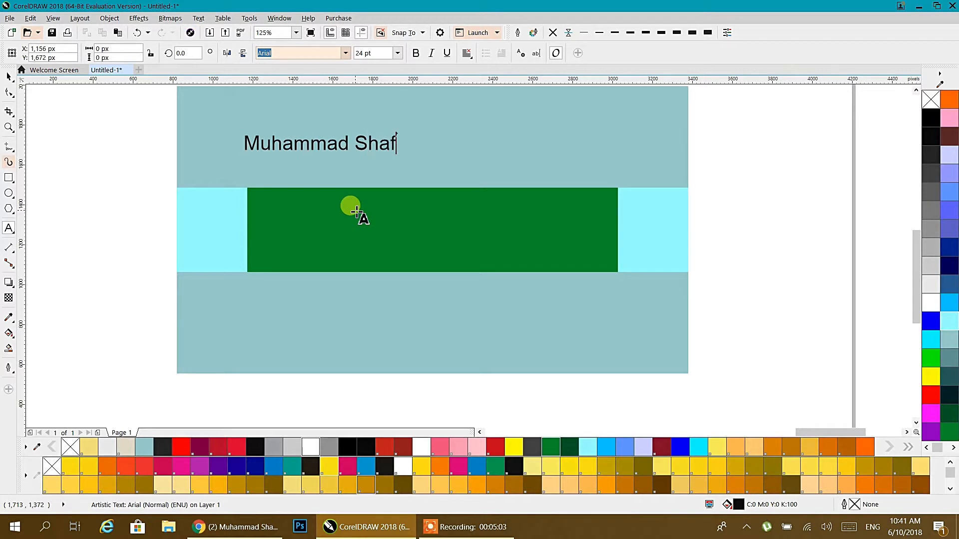
key("BackSpace")
key("BackSpace")
type("iq Bhatti")
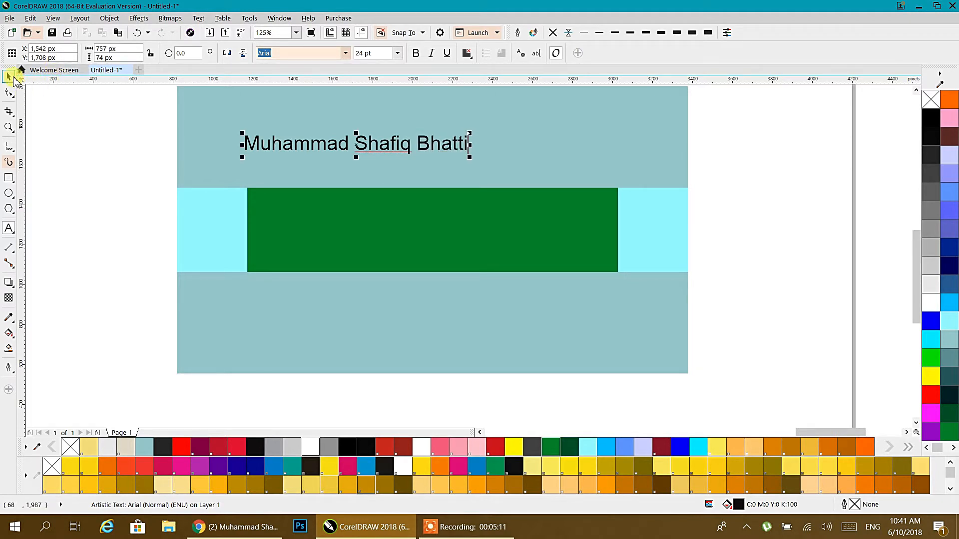
Move the name onto the green band and set it in Arial Rounded MT Bold.
left_click(10, 77)
left_click_drag(312, 148, 325, 208)
left_click(343, 54)
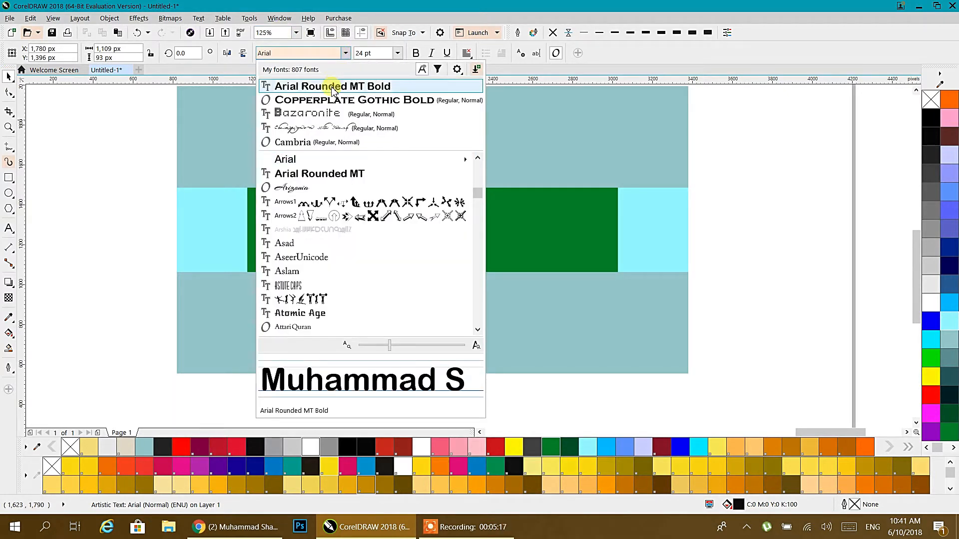
left_click(332, 88)
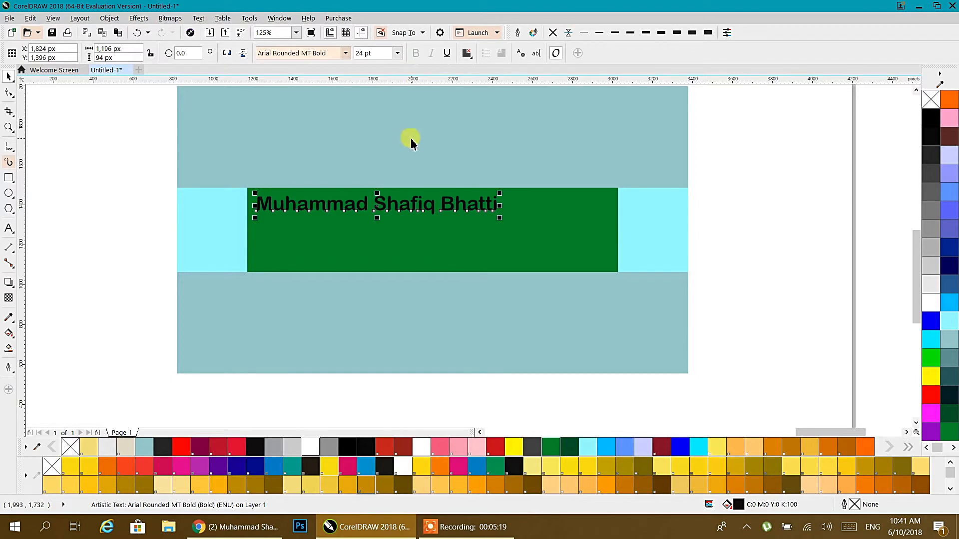
right_click(744, 135)
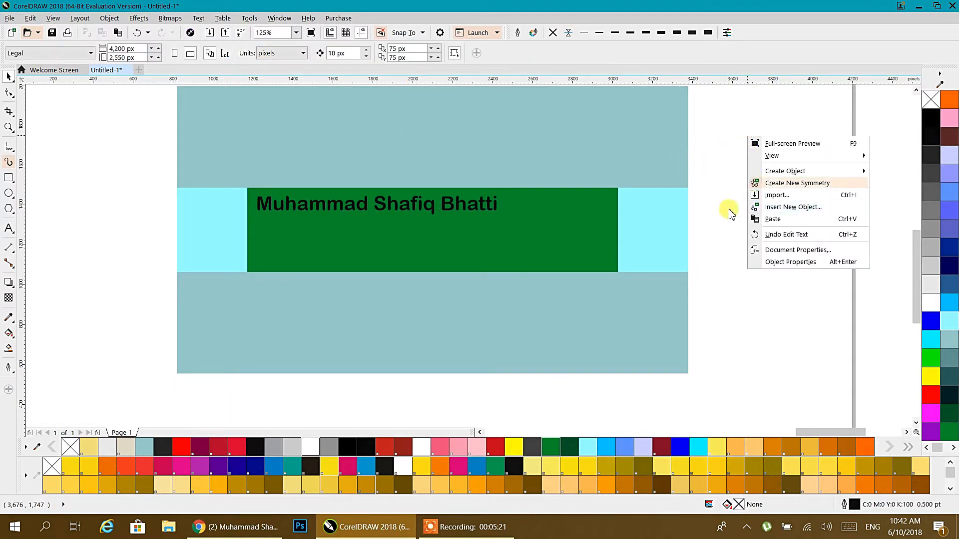
left_click(709, 205)
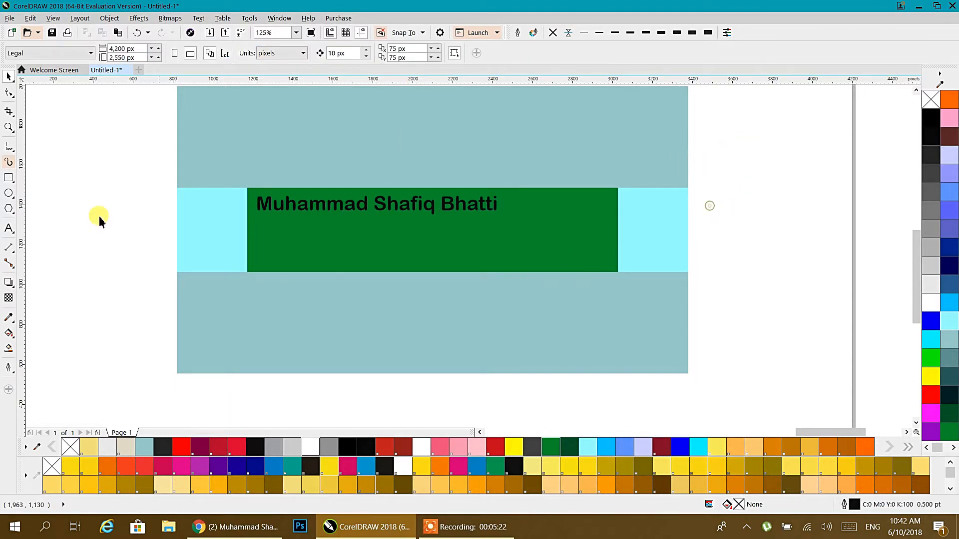
Draw a square, rotate it 45° into a 617 px diamond, and add a smaller diamond inside.
left_click(9, 177)
left_click_drag(508, 171, 594, 289)
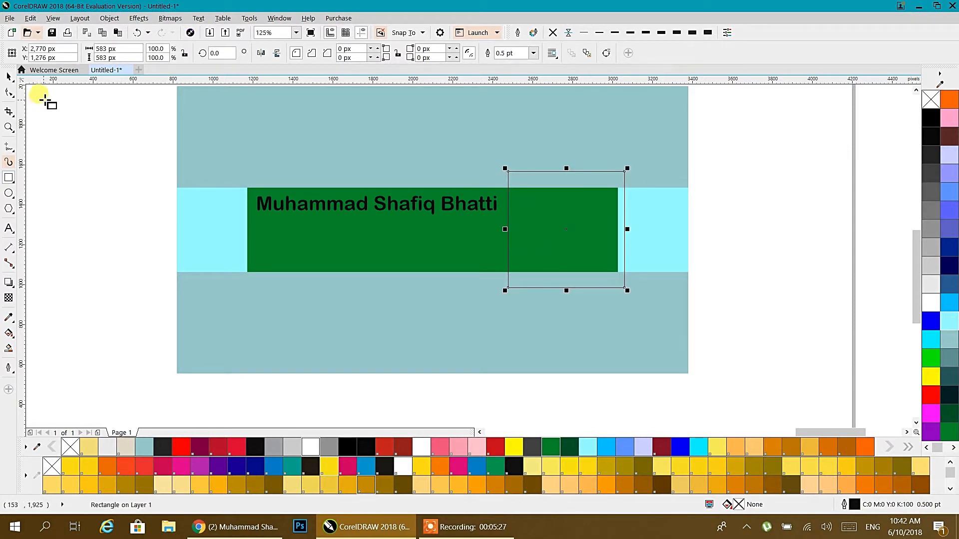
left_click(8, 77)
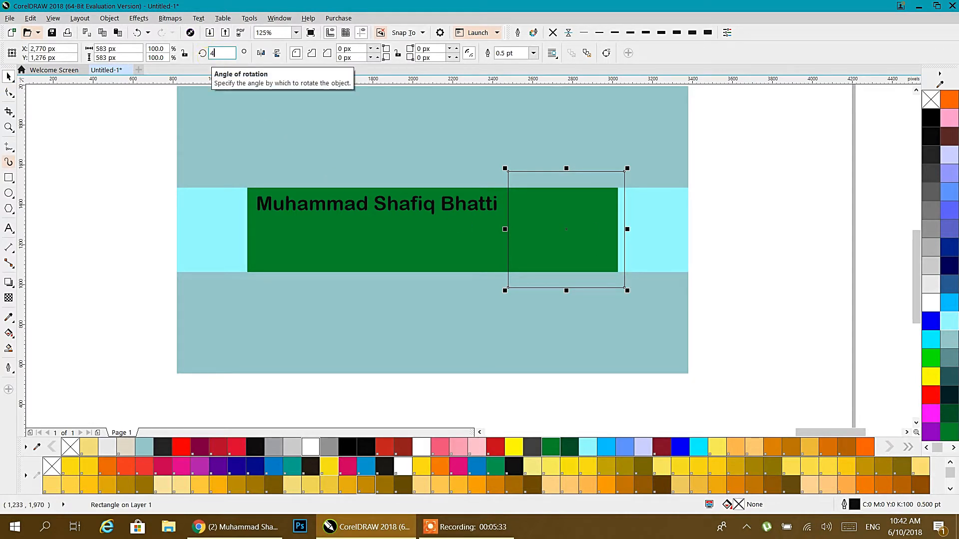
key("Return")
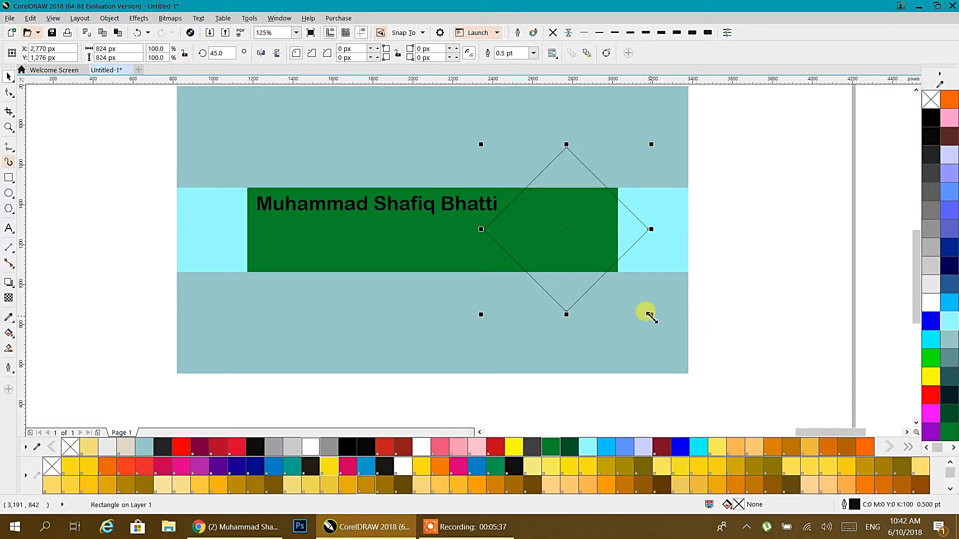
left_click_drag(651, 318, 628, 316)
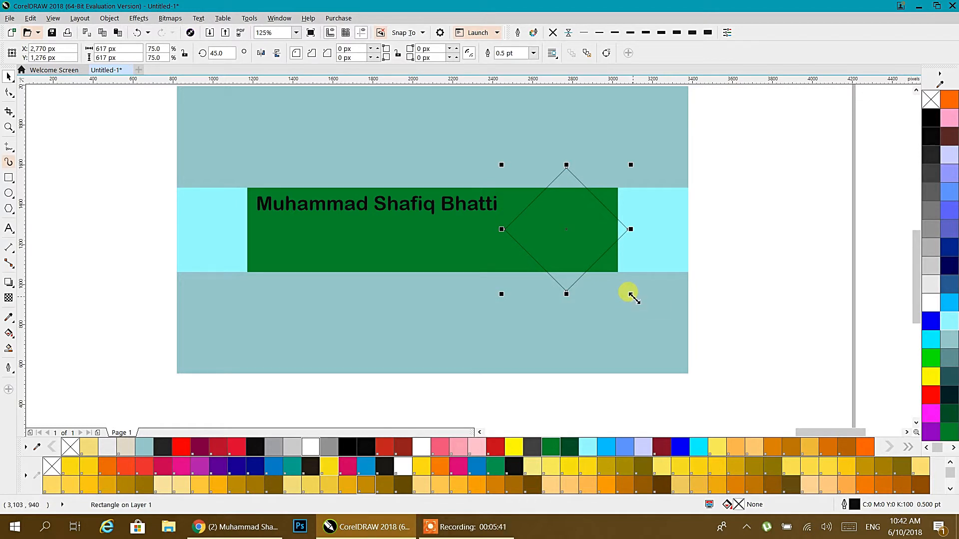
left_click_drag(634, 298, 621, 295)
Give both diamonds a thick outline, fill the outer light grey and the inner cyan.
left_click_drag(734, 132, 493, 340)
left_click(676, 32)
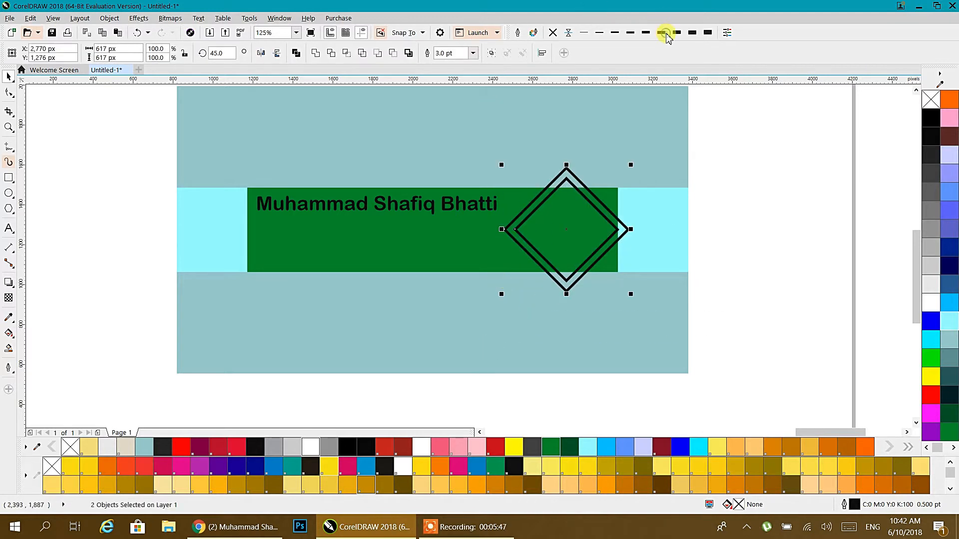
left_click(719, 149)
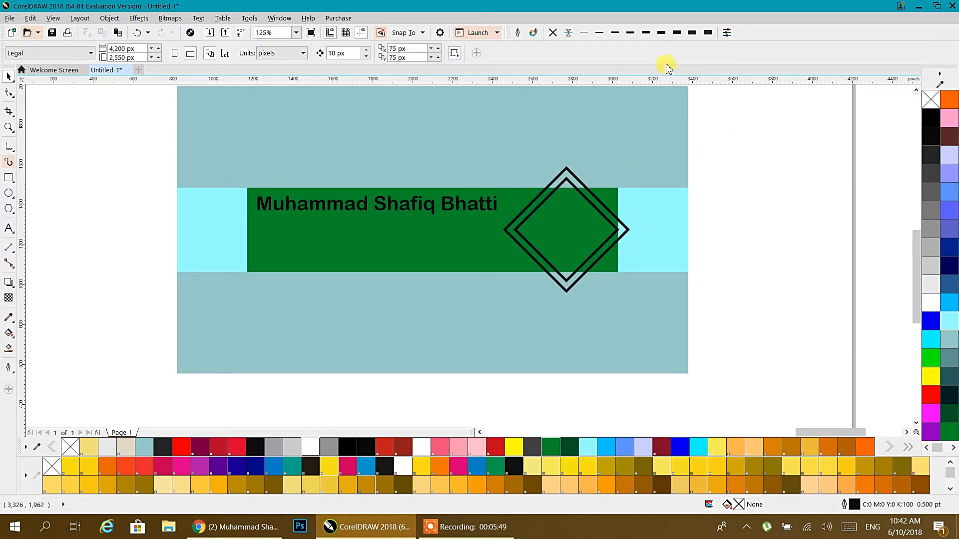
left_click(587, 194)
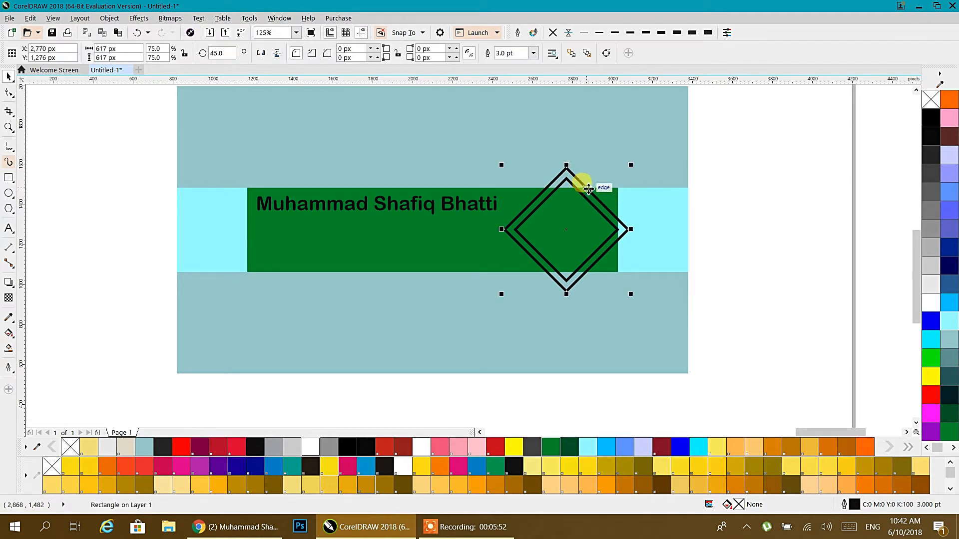
left_click(930, 282)
left_click(616, 222)
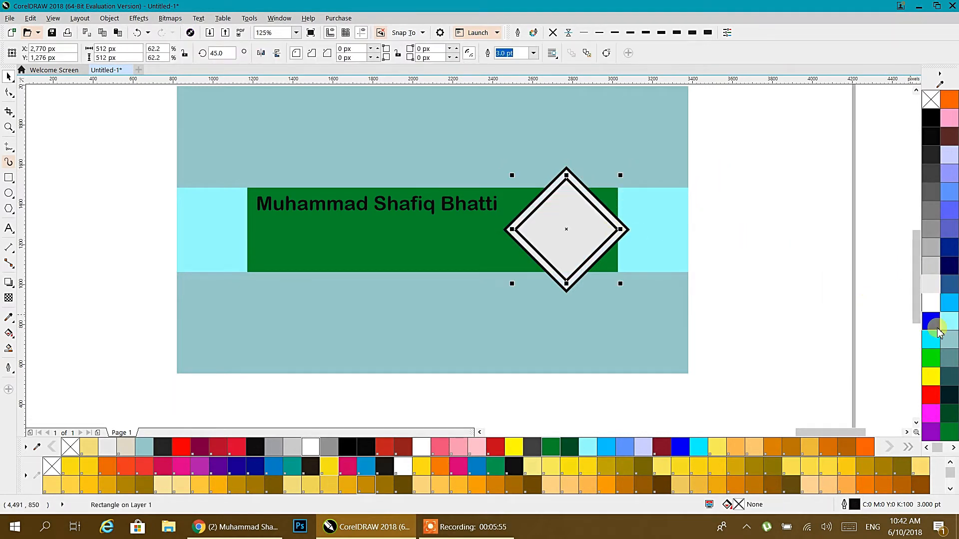
left_click(931, 340)
left_click(783, 236)
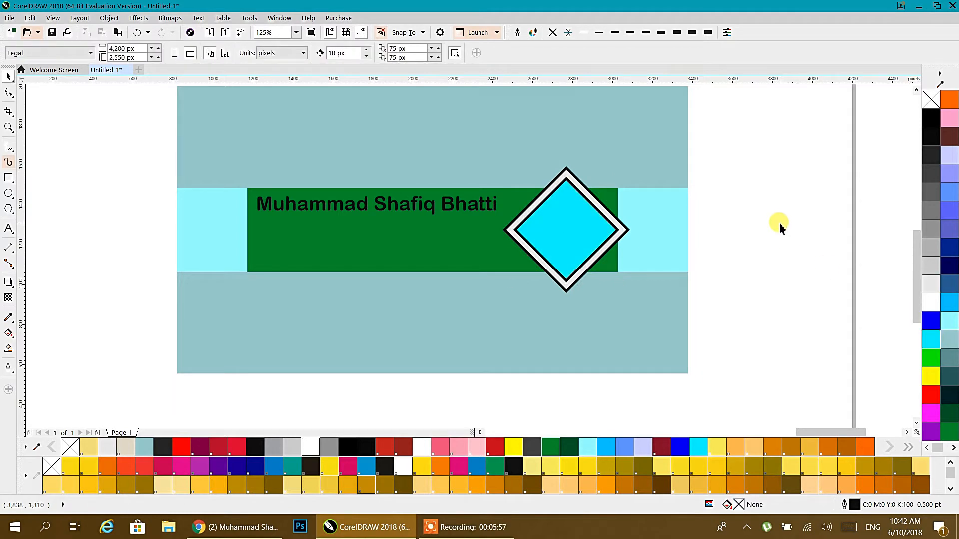
Recolour the name text yellow after briefly trying dark red.
left_click(353, 205)
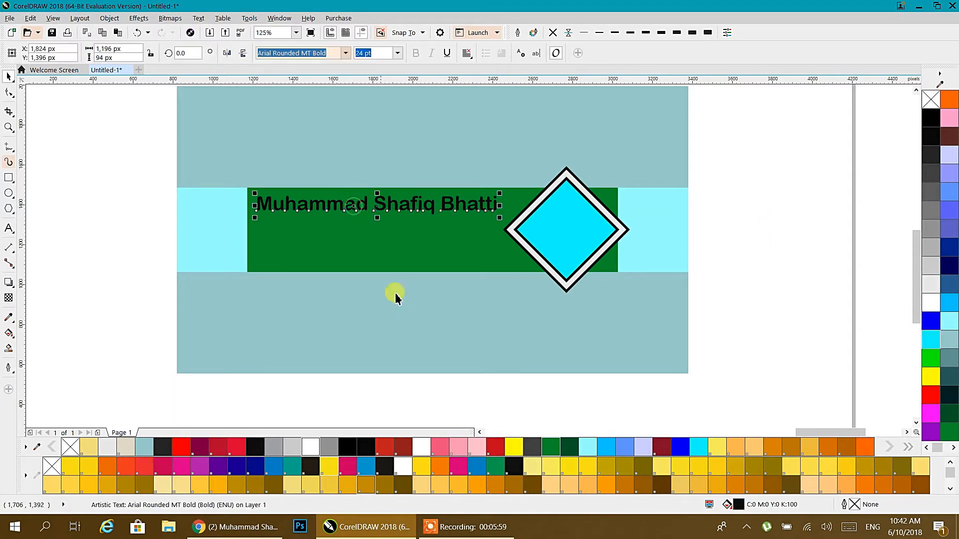
left_click(394, 451)
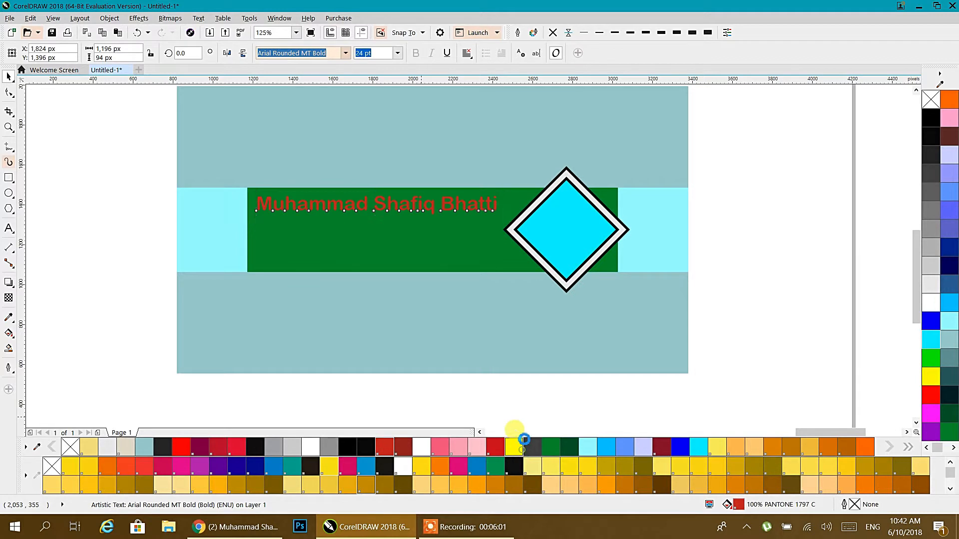
left_click(514, 446)
left_click(769, 200)
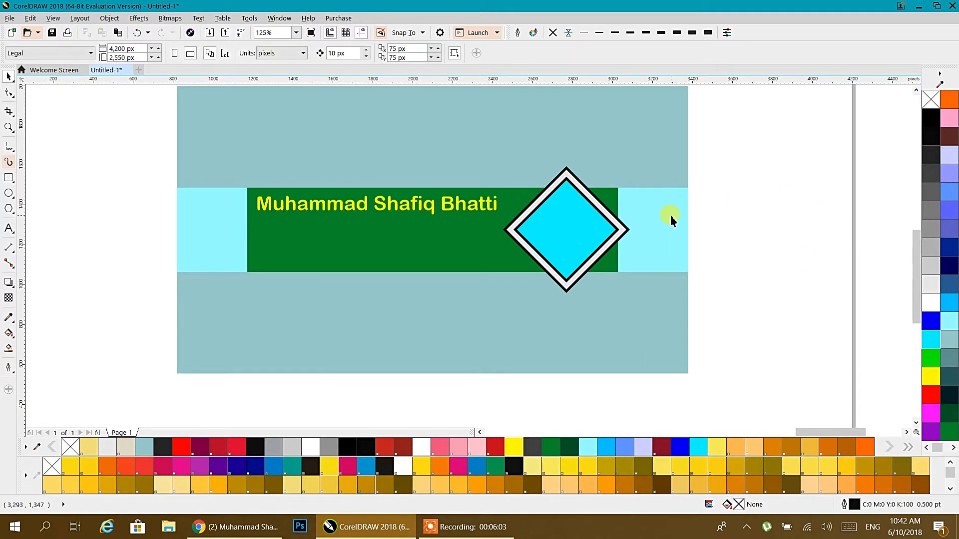
right_click(64, 180)
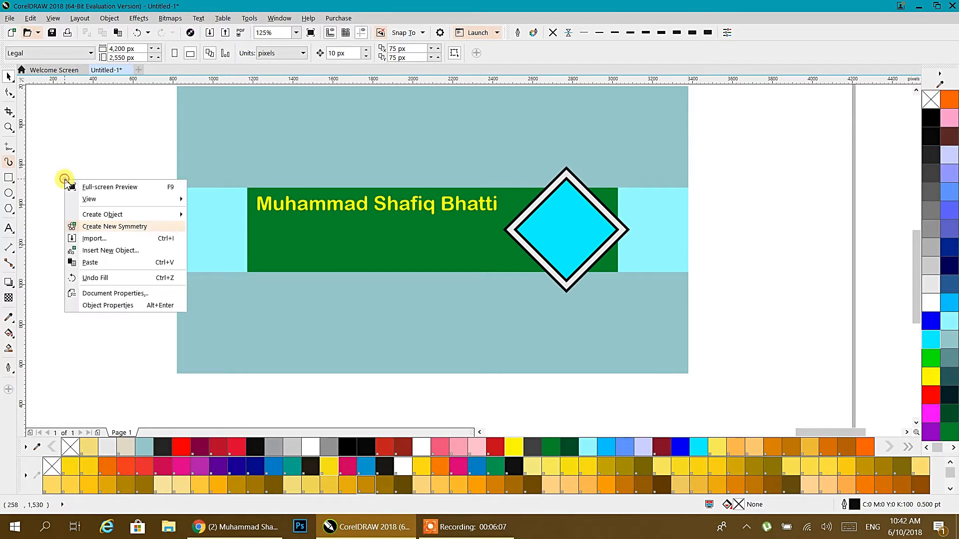
Import the Px 45 desert sunset wallpaper and place it to the right of the banner layout.
left_click(82, 240)
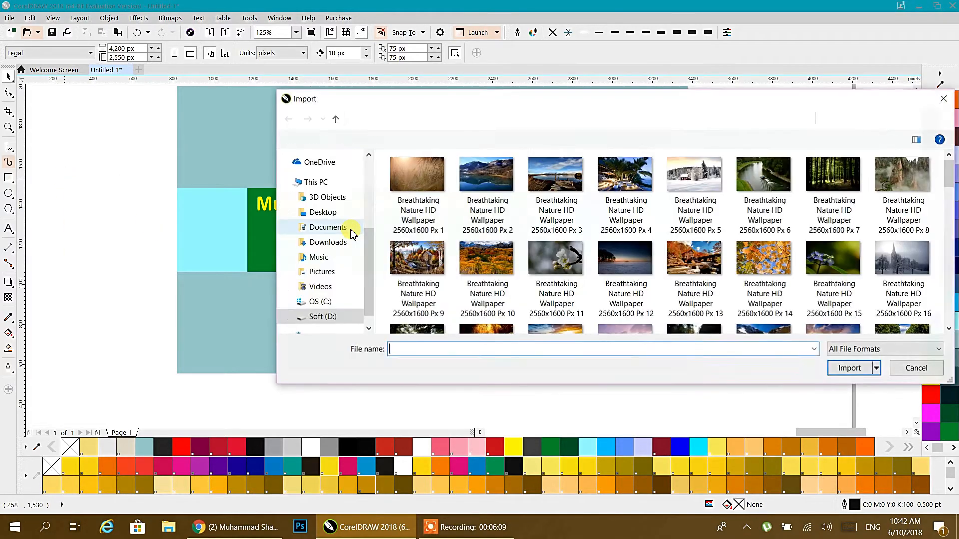
scroll(519, 245, "down", 3)
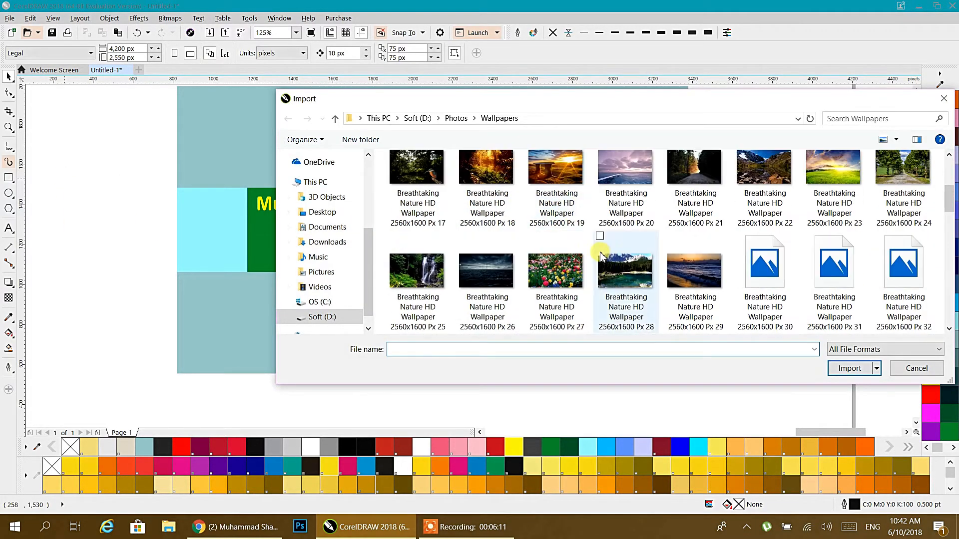
scroll(544, 272, "down", 5)
left_click(694, 170)
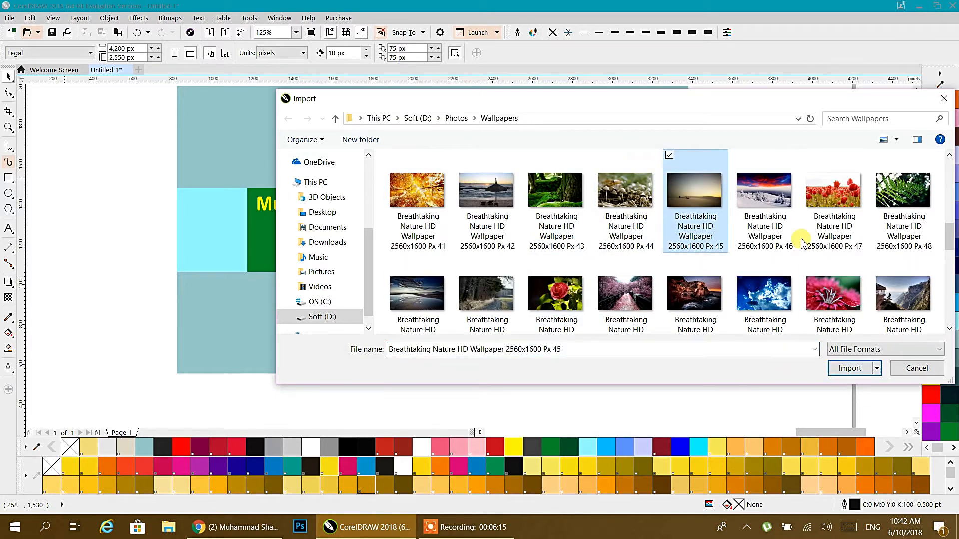
left_click(849, 368)
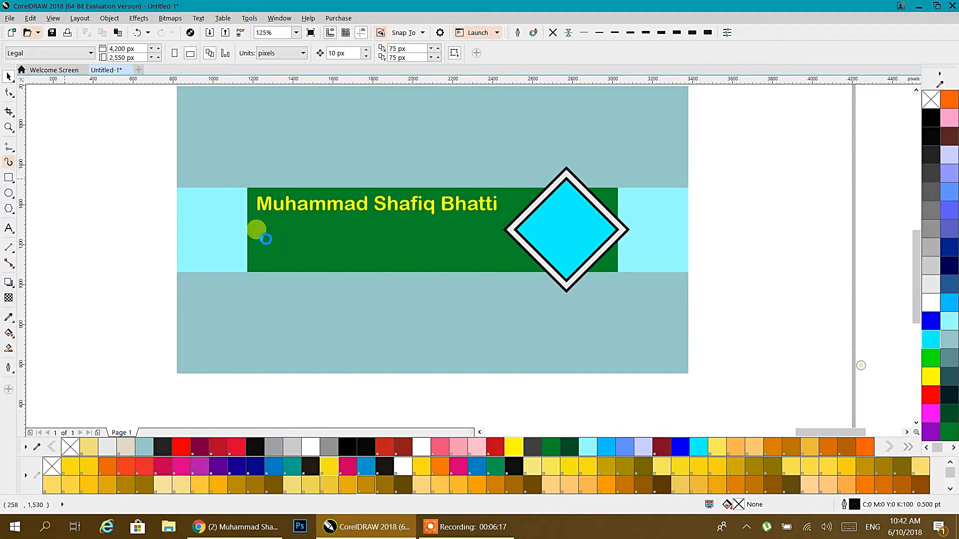
scroll(256, 229, "down", 2)
left_click_drag(242, 154, 512, 324)
left_click_drag(381, 297, 714, 296)
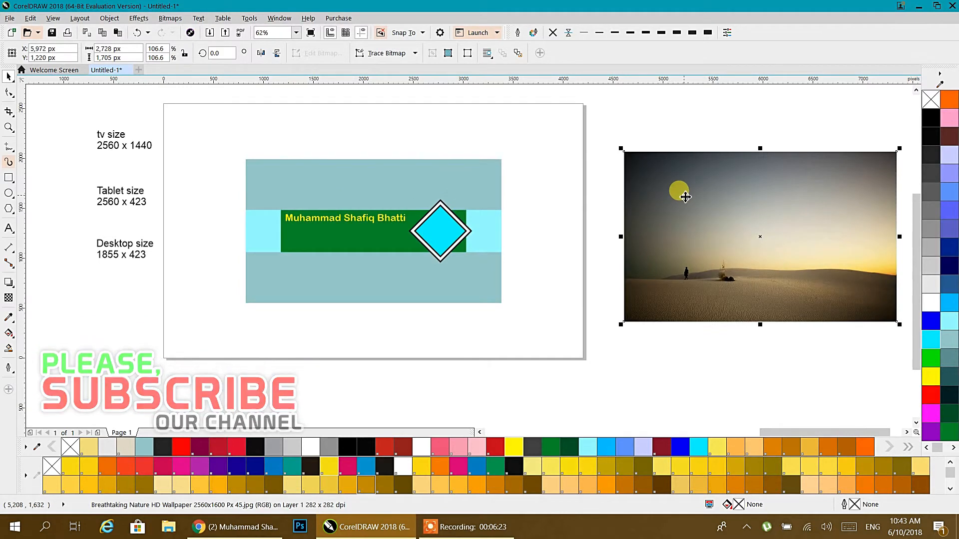
PowerClip the desert photo inside the 2560 x 1440 banner rectangle.
right_click(685, 198)
left_click(697, 204)
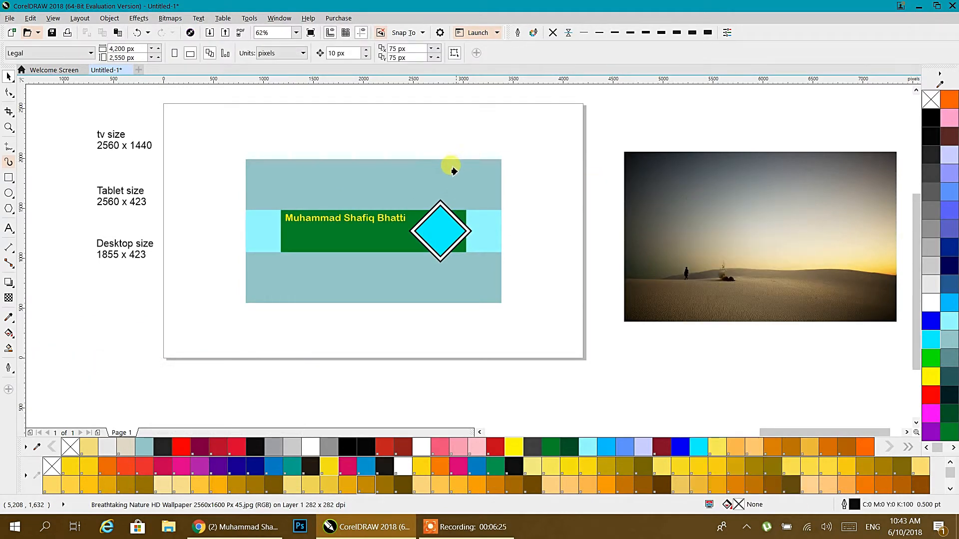
left_click(436, 177)
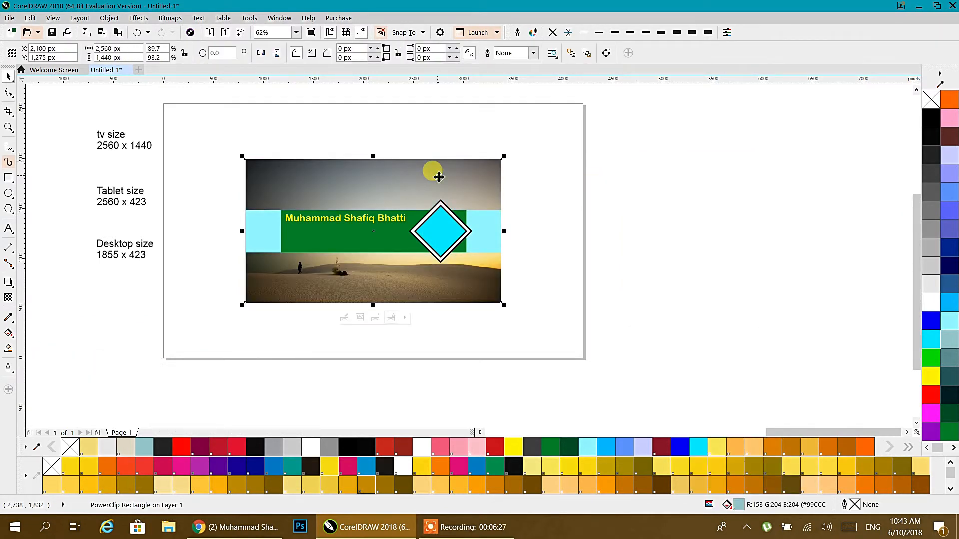
Delete the light-cyan strip rectangle.
left_click(537, 205)
scroll(339, 249, "up", 1)
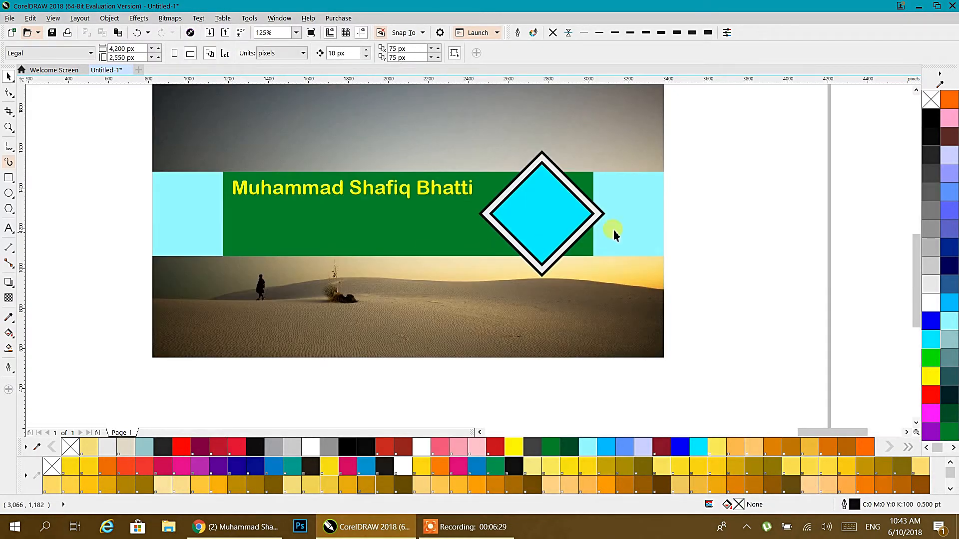
left_click(646, 229)
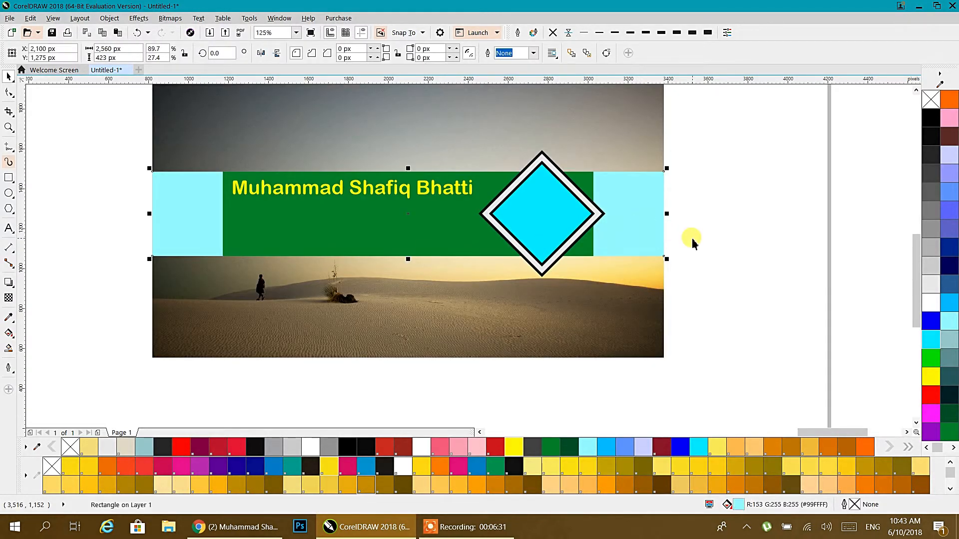
key("Delete")
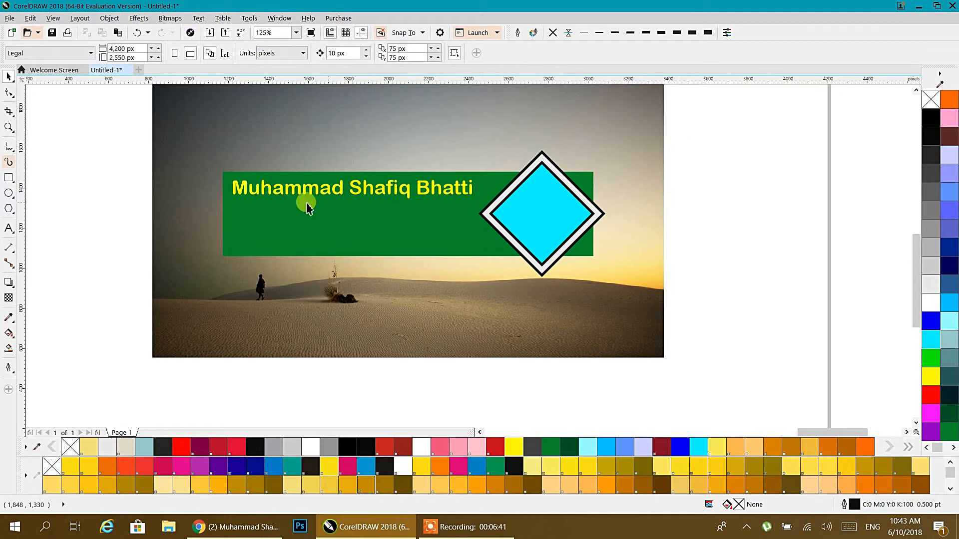
Fill the green band with white and give it 50% uniform transparency.
left_click(278, 196)
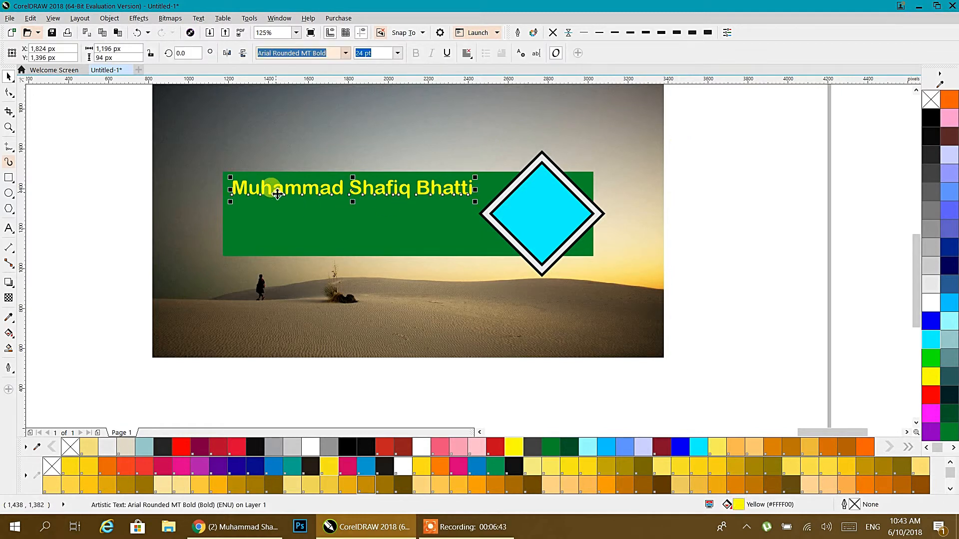
left_click(272, 220)
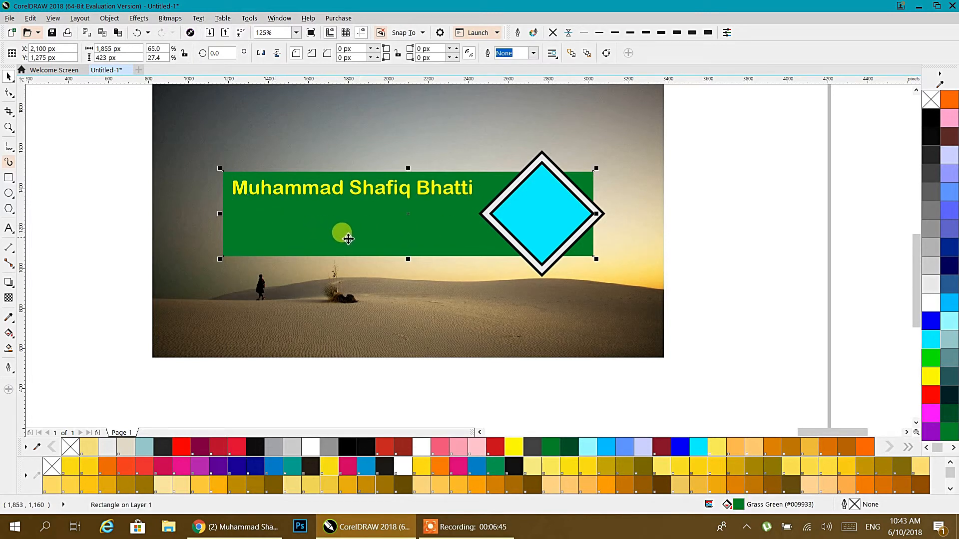
left_click(931, 303)
left_click(8, 282)
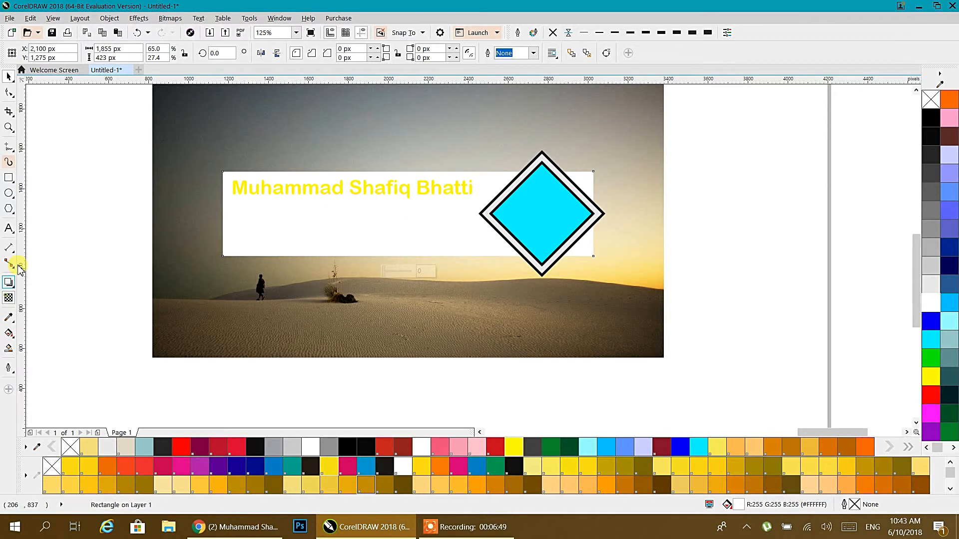
left_click(9, 298)
left_click(23, 53)
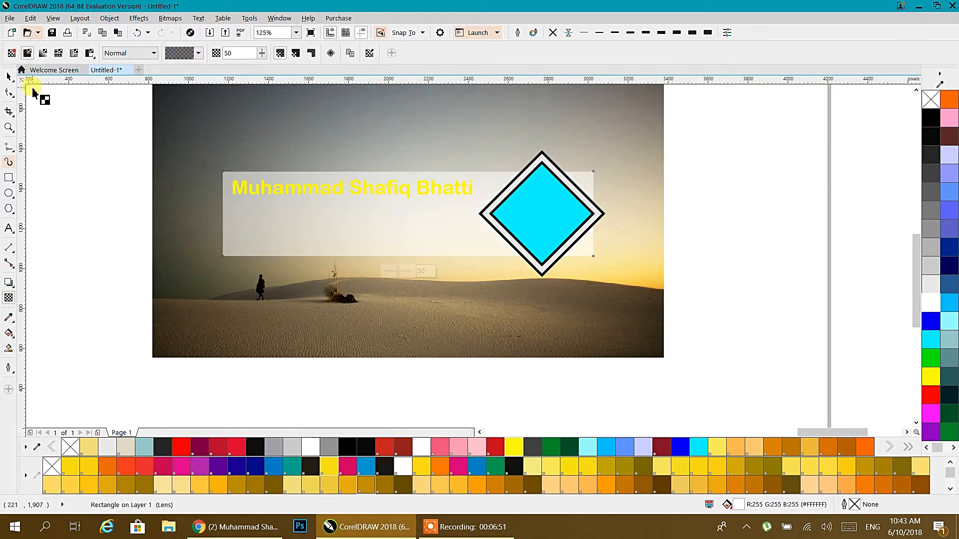
left_click(8, 77)
Change the name text colour from yellow to black.
left_click_drag(70, 133, 499, 215)
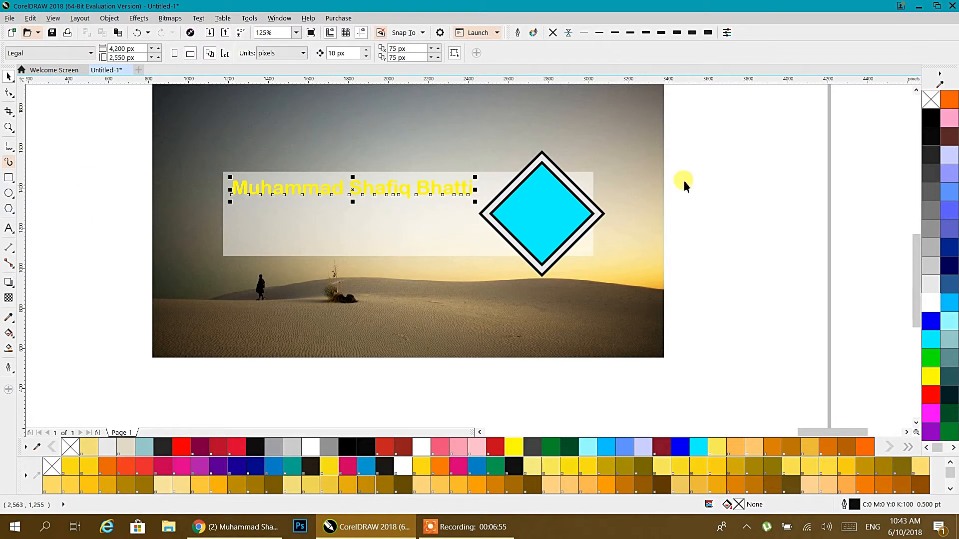
left_click(930, 118)
left_click(764, 147)
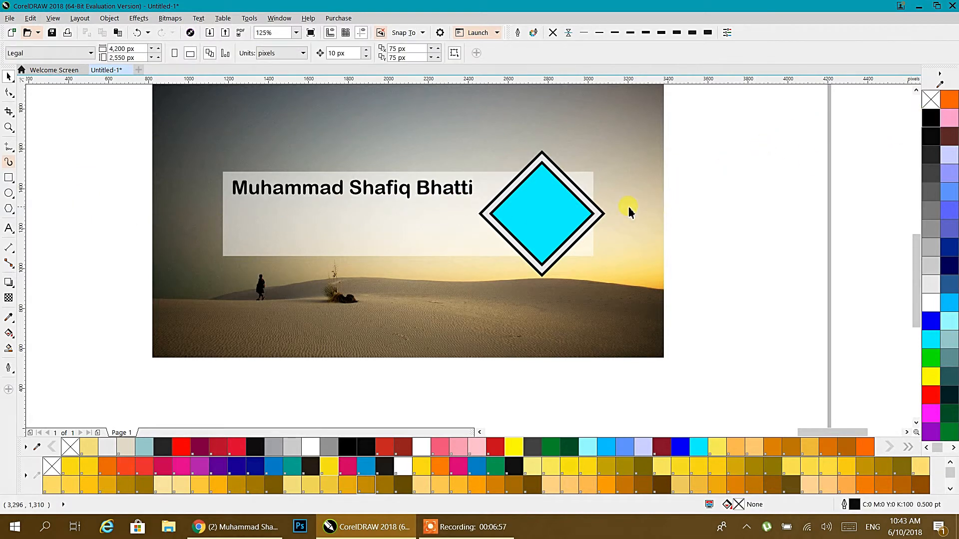
Import the Px 51 red rose wallpaper and place it at 680 x 425 px beside the banner.
right_click(113, 188)
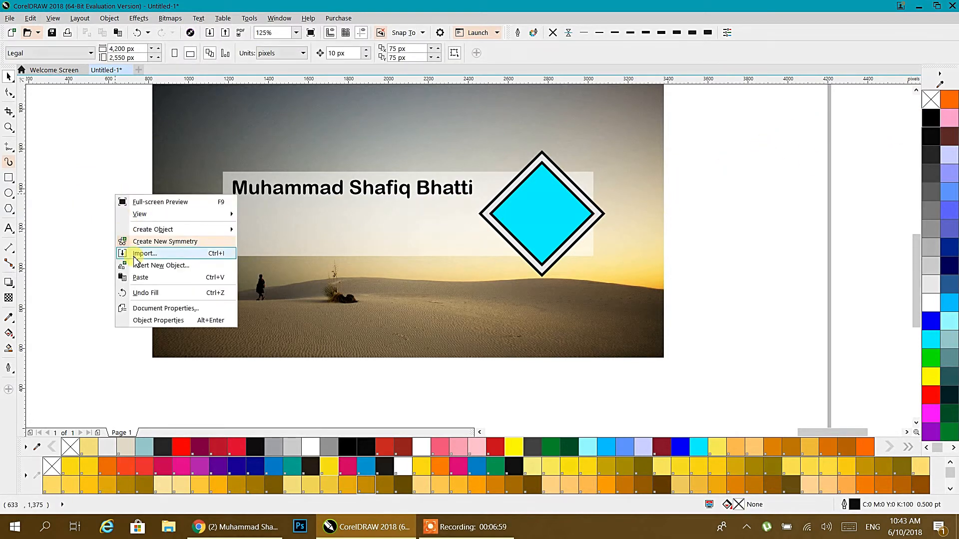
left_click(133, 256)
scroll(614, 267, "down", 3)
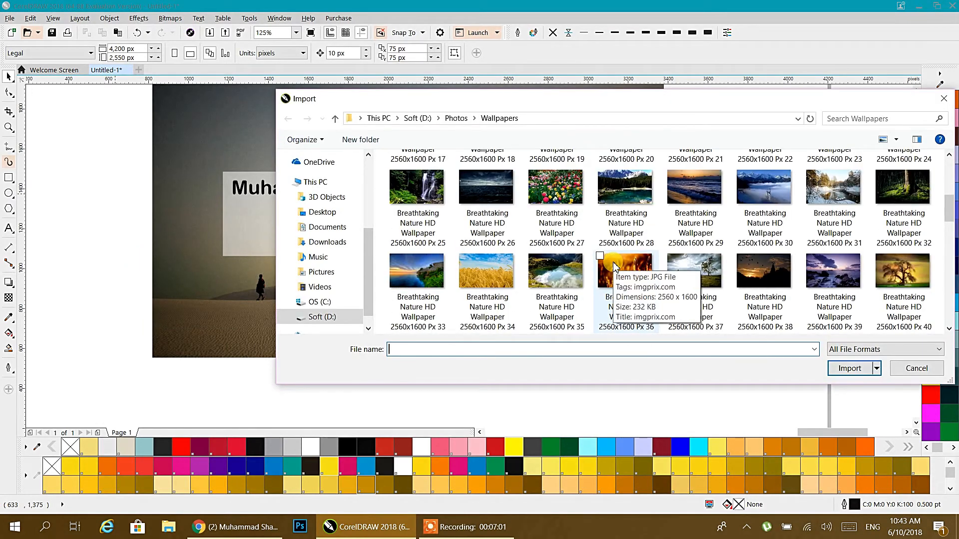
scroll(613, 266, "down", 5)
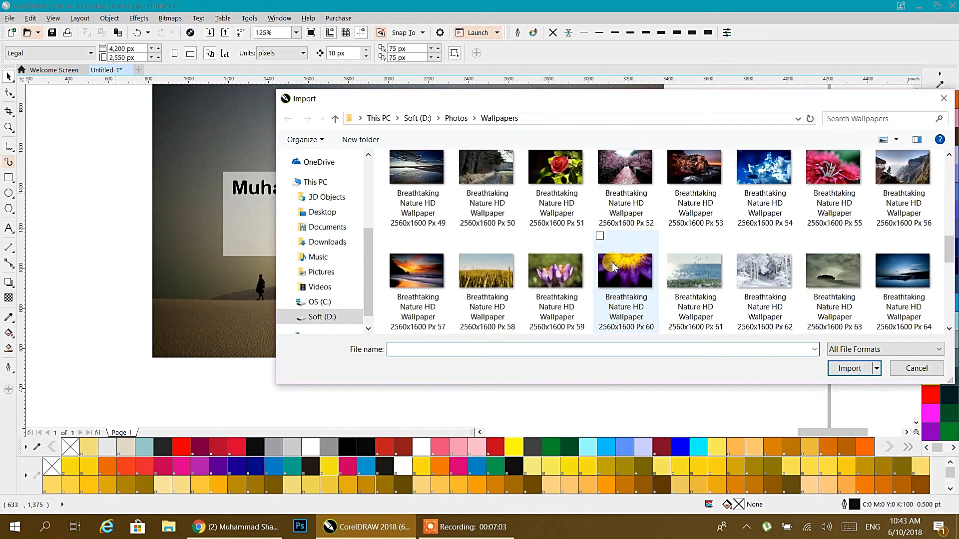
left_click(555, 172)
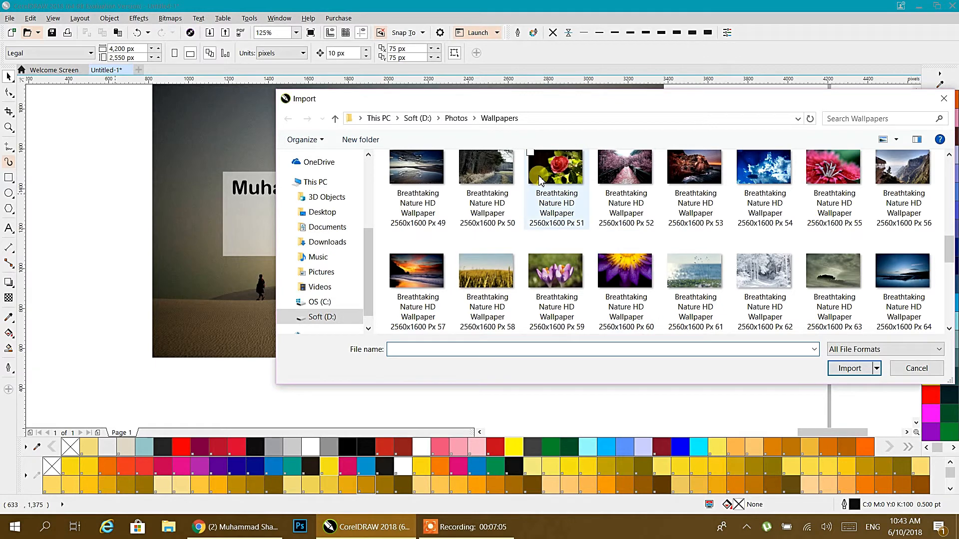
left_click(847, 369)
left_click_drag(684, 180, 818, 309)
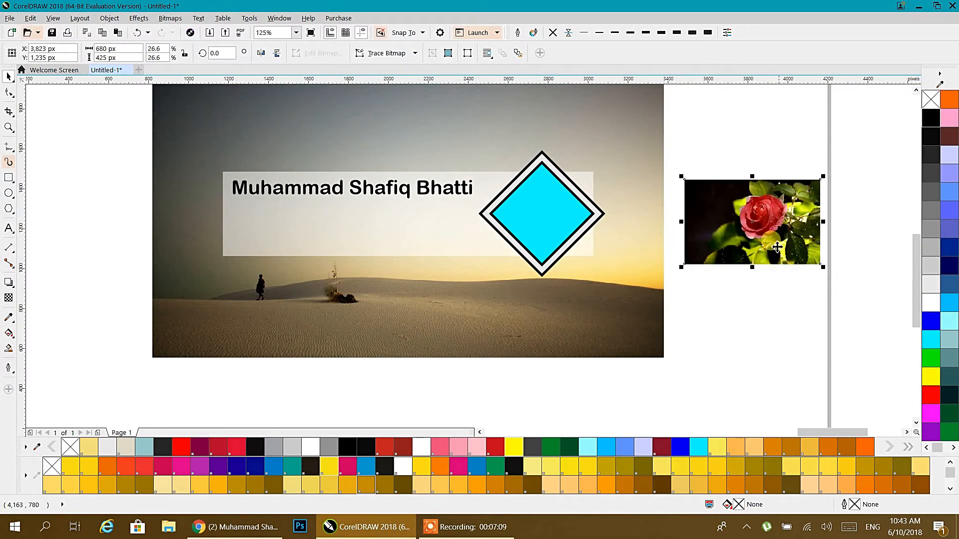
right_click(775, 201)
left_click(704, 212)
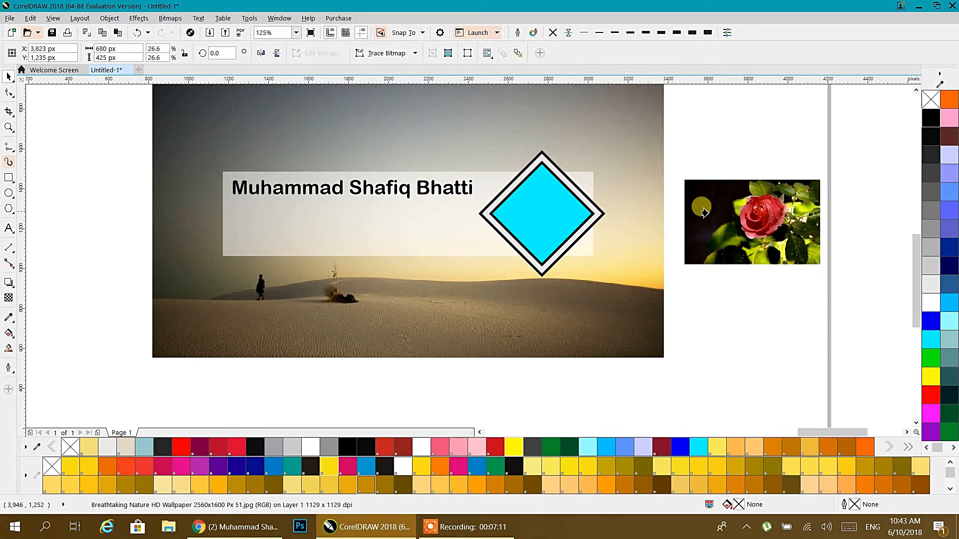
Clip the rose photo inside the cyan diamond, enlarged to about 124% and nudged slightly left.
left_click(542, 216)
double_click(544, 216)
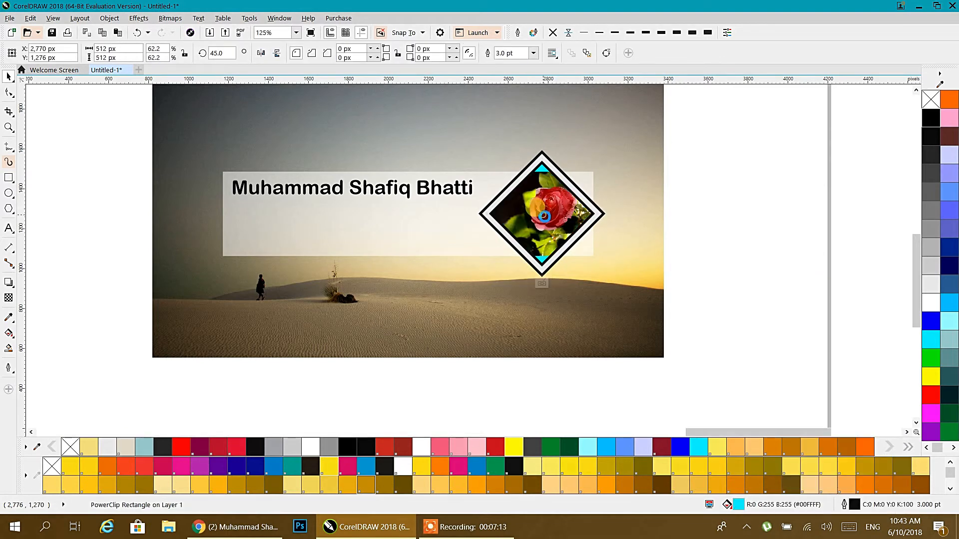
scroll(547, 220, "up", 1)
left_click(663, 288)
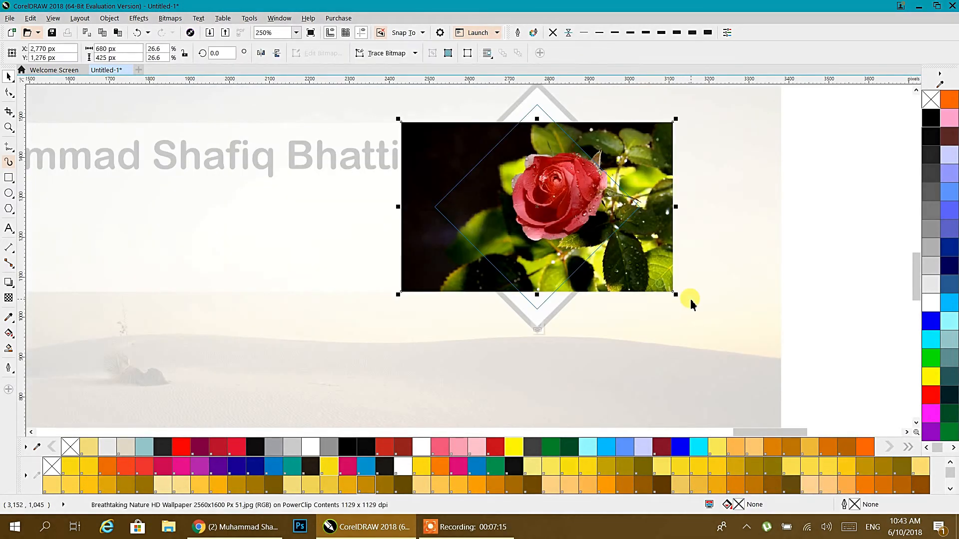
left_click_drag(676, 295, 707, 320)
left_click_drag(653, 270, 637, 280)
left_click(806, 214)
left_click(806, 212, "ctrl")
left_click(806, 212)
Round the rose diamond's corners to 23 px with the Shape tool.
scroll(603, 209, "down", 2)
left_click_drag(600, 209, 597, 223)
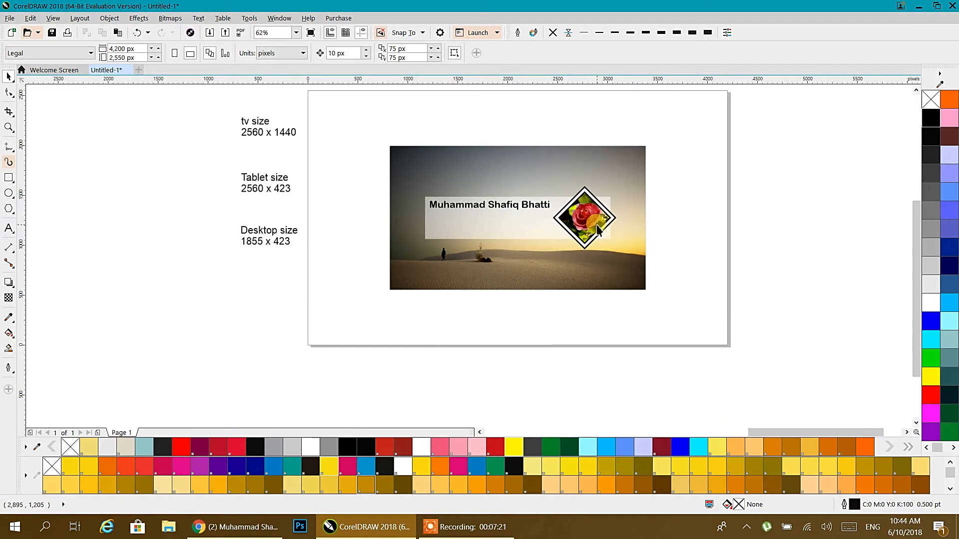
scroll(594, 231, "up", 1)
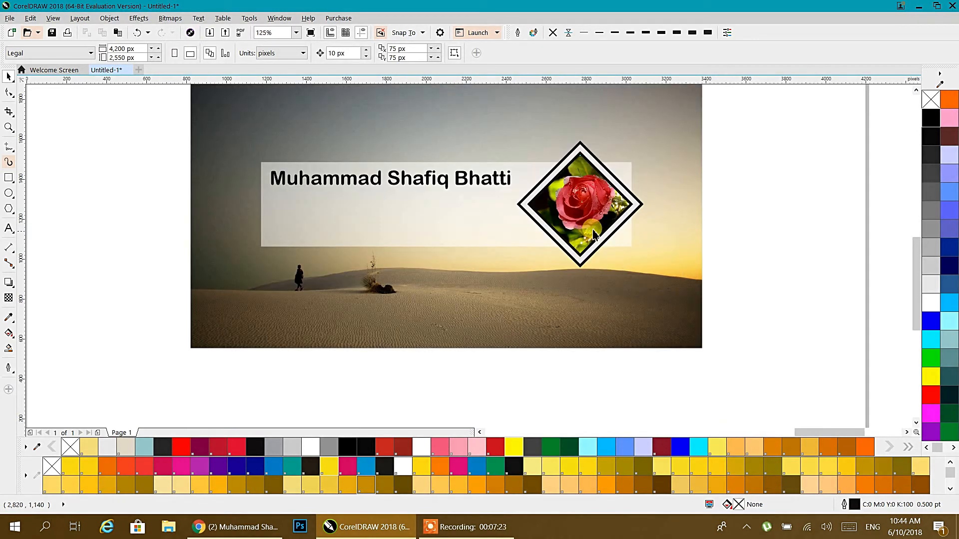
left_click(625, 191)
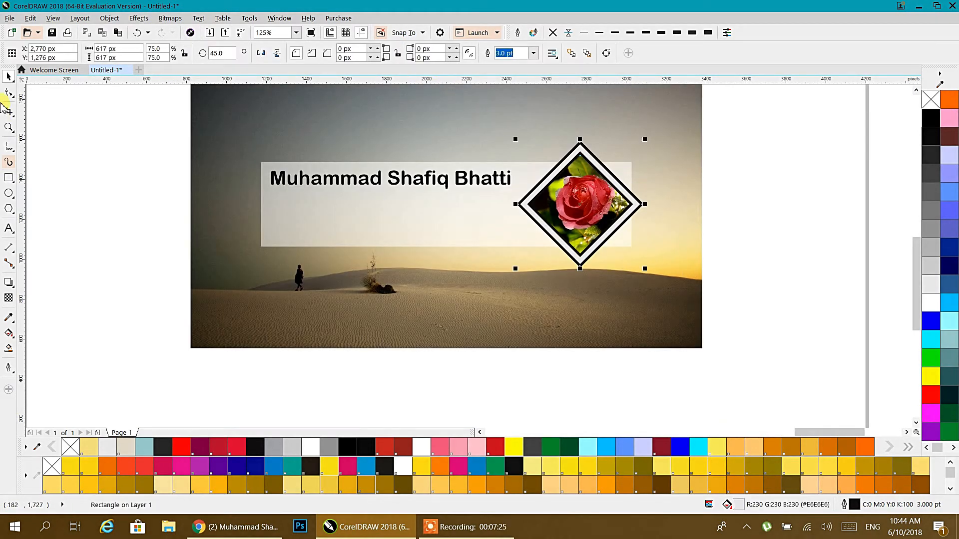
left_click(8, 93)
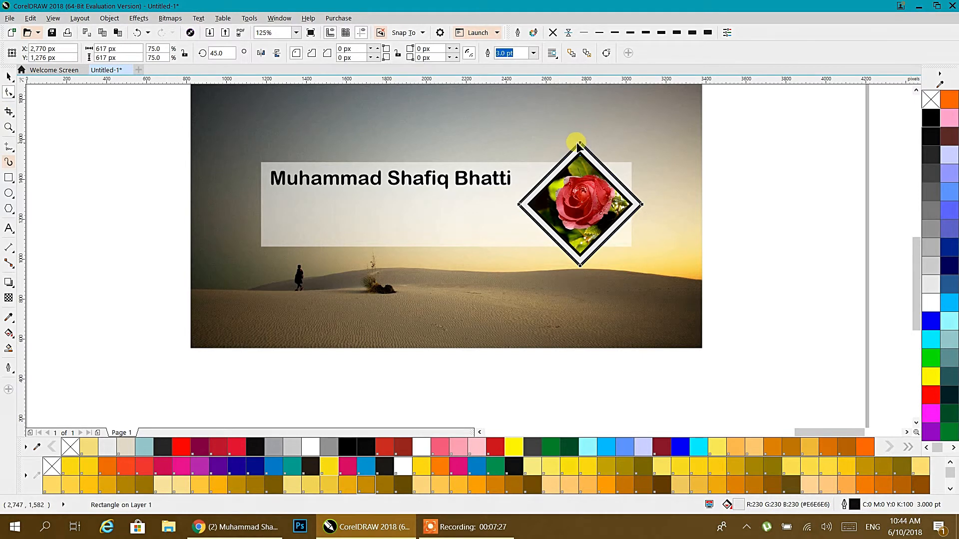
left_click_drag(582, 142, 584, 148)
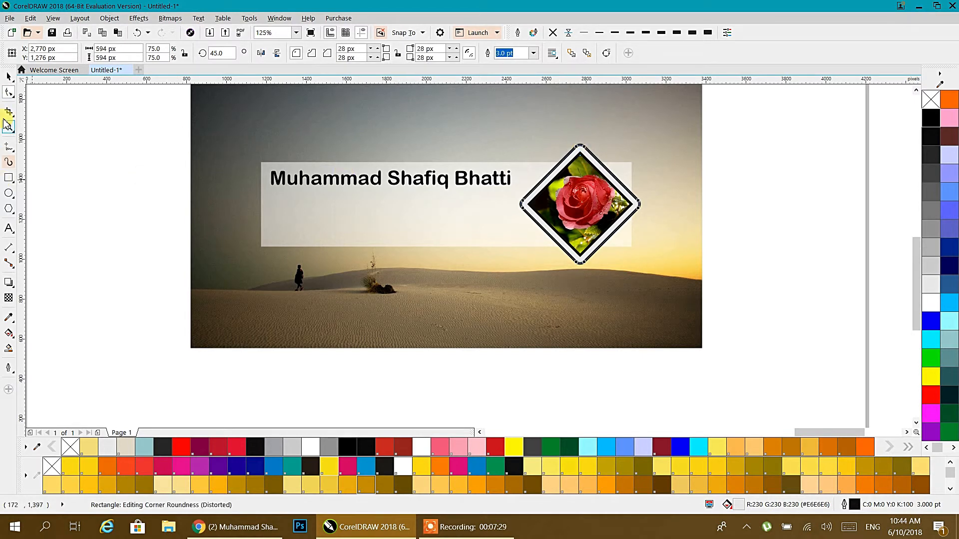
left_click(9, 76)
left_click(94, 166)
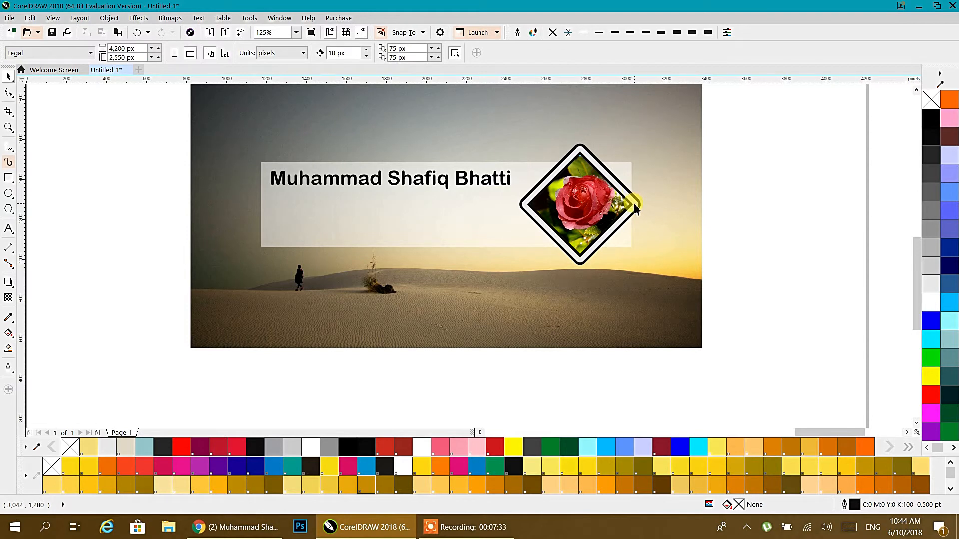
Round the diamond's corners further by dragging its top corner node.
left_click(632, 209)
left_click(8, 92)
left_click(579, 151)
left_click_drag(581, 154, 582, 159)
left_click(8, 77)
left_click(95, 166)
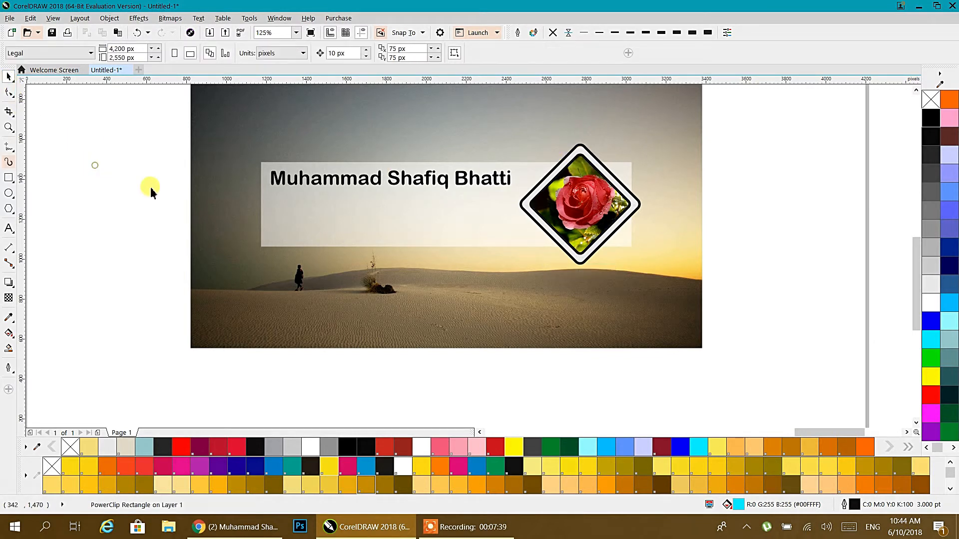
Move the five-part desert banner to the end of the templates' top row and reselect it.
left_click(610, 212)
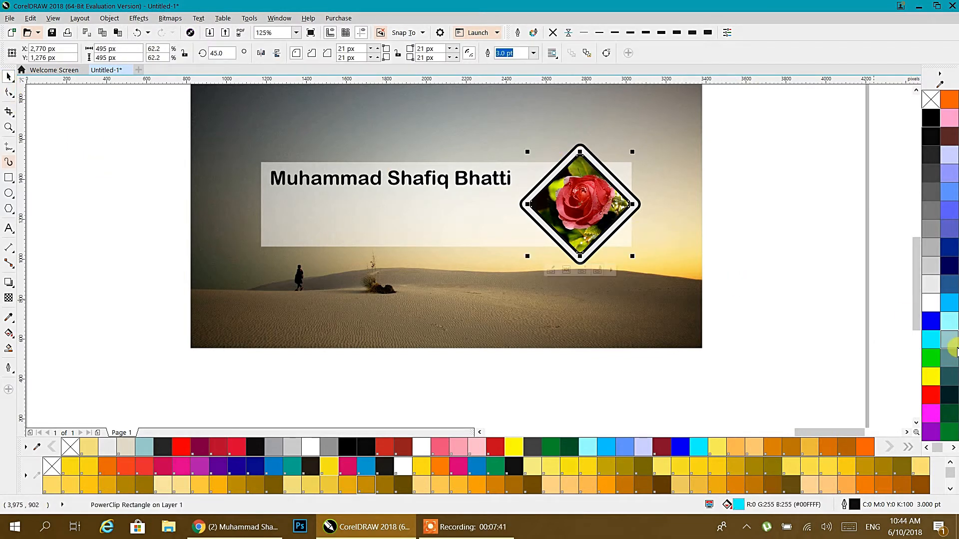
left_click(766, 188)
scroll(412, 268, "down", 2)
scroll(412, 268, "up", 2)
left_click_drag(640, 306, 424, 241)
left_click(377, 122)
scroll(691, 315, "down", 2)
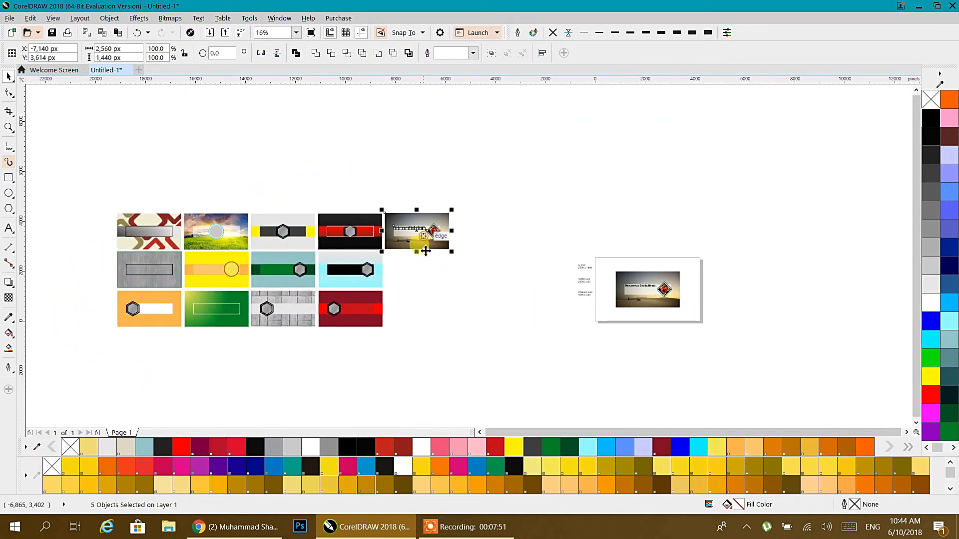
left_click(426, 268)
scroll(412, 231, "up", 2)
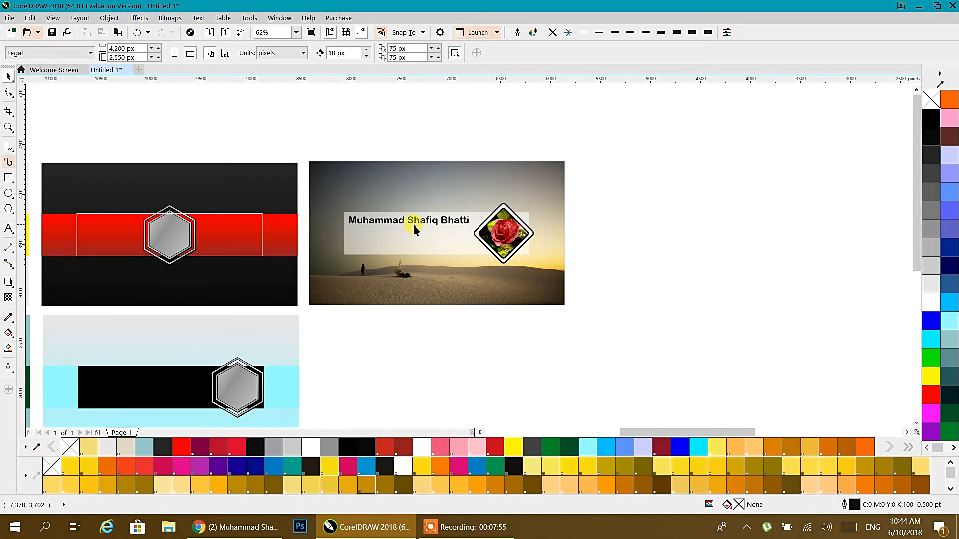
left_click_drag(599, 141, 306, 339)
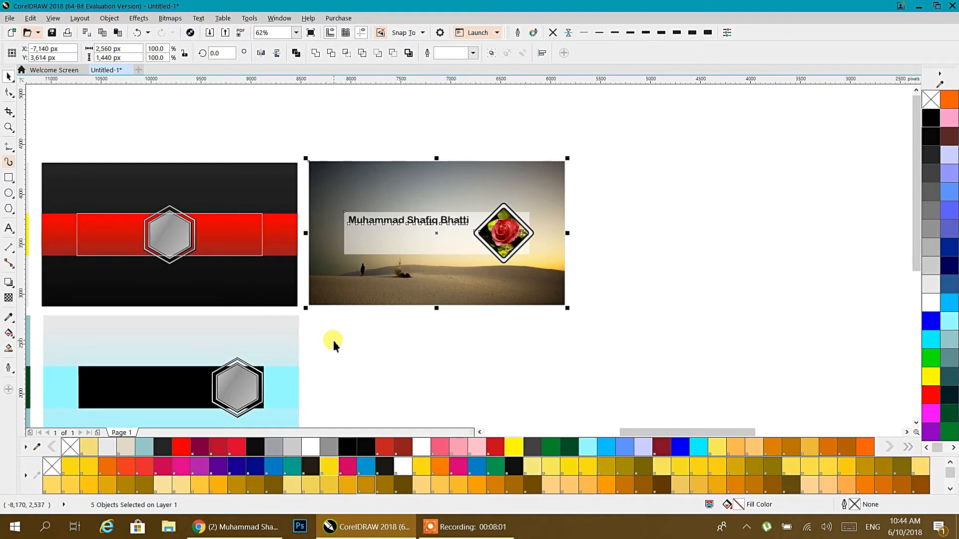
Export the selected banner as PNG 'yt art' in the Cocktail folder with default PNG settings.
key("ctrl+e")
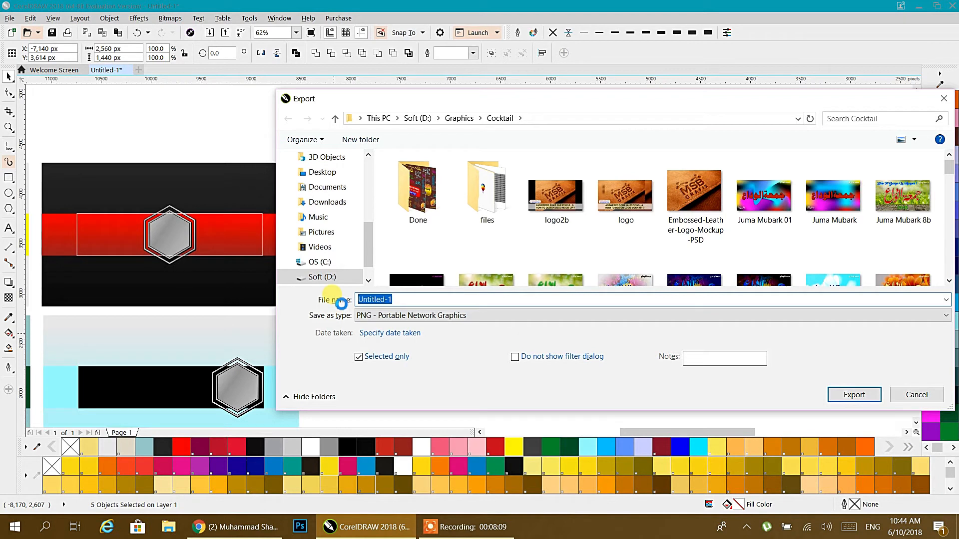
type("yt art")
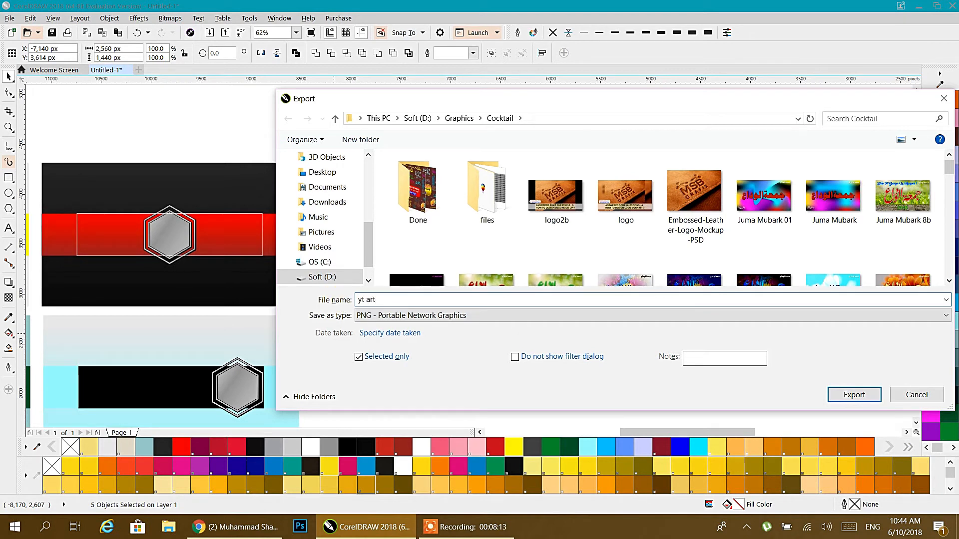
left_click(365, 315)
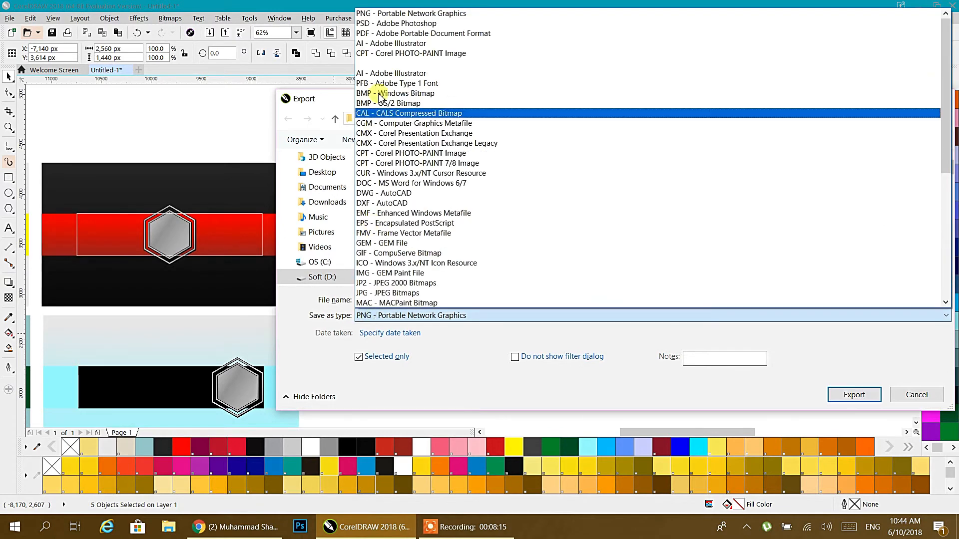
left_click(372, 14)
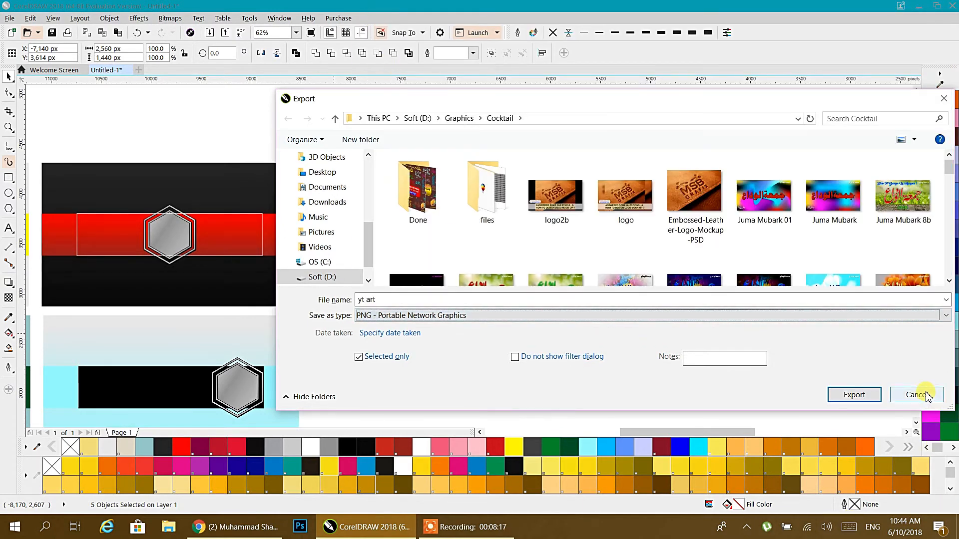
left_click(841, 383)
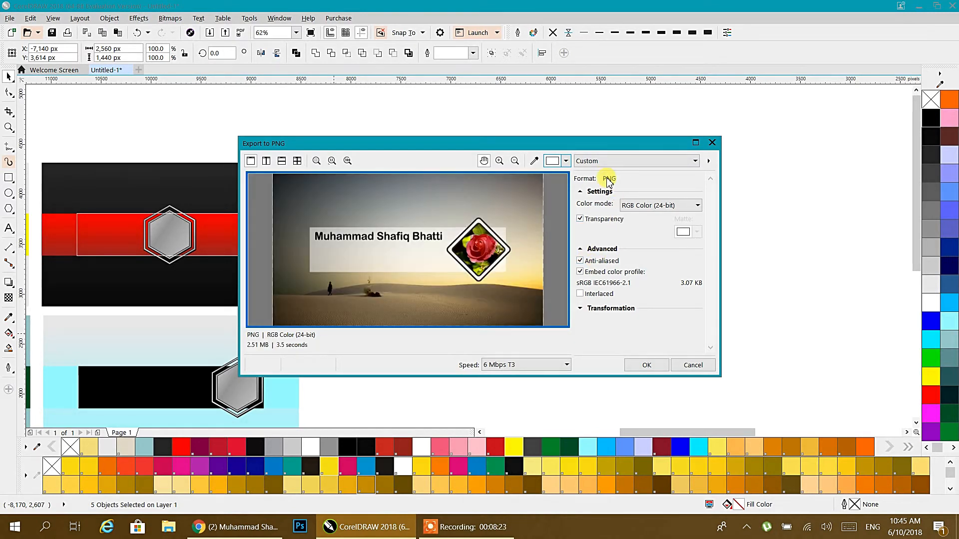
left_click(639, 367)
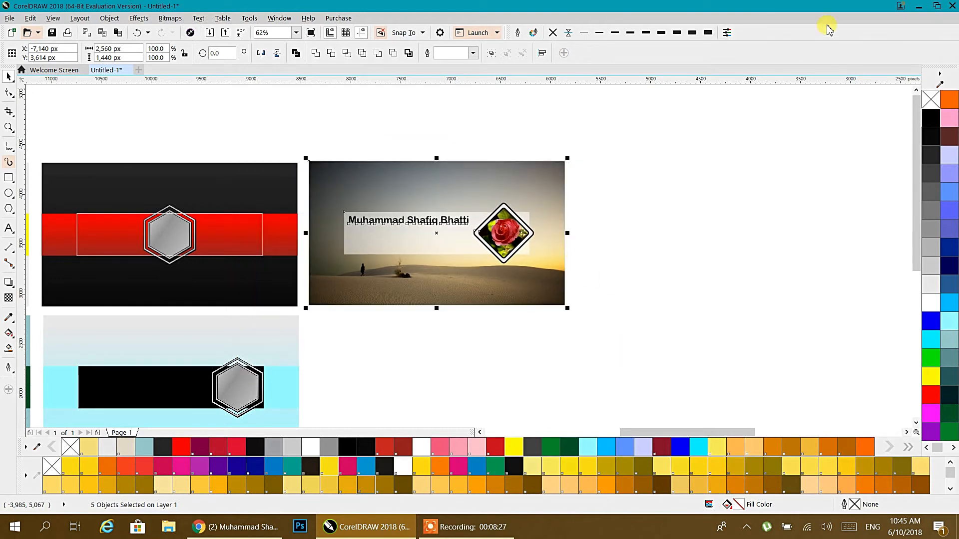
left_click(917, 5)
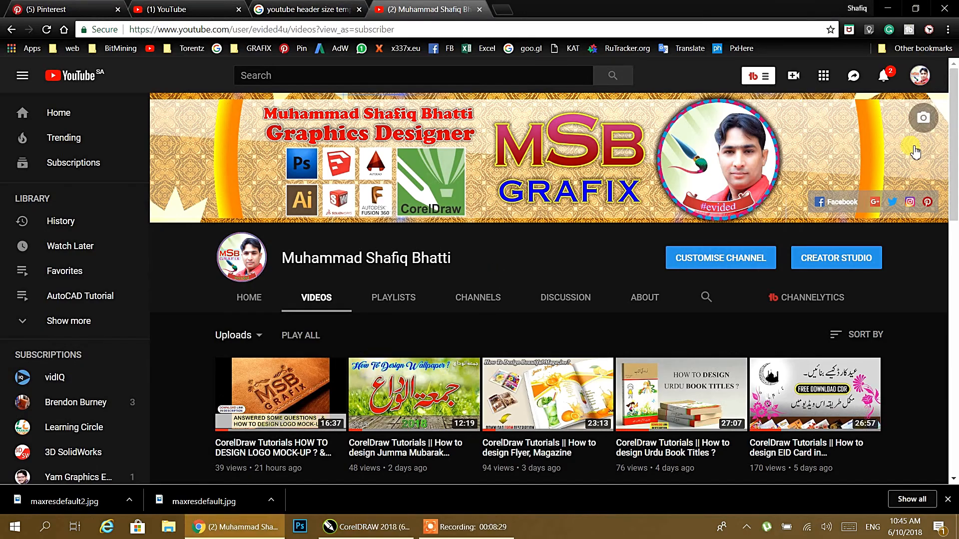
Start replacing the YouTube channel banner and pick the yt art file from the computer.
scroll(338, 234, "down", 3)
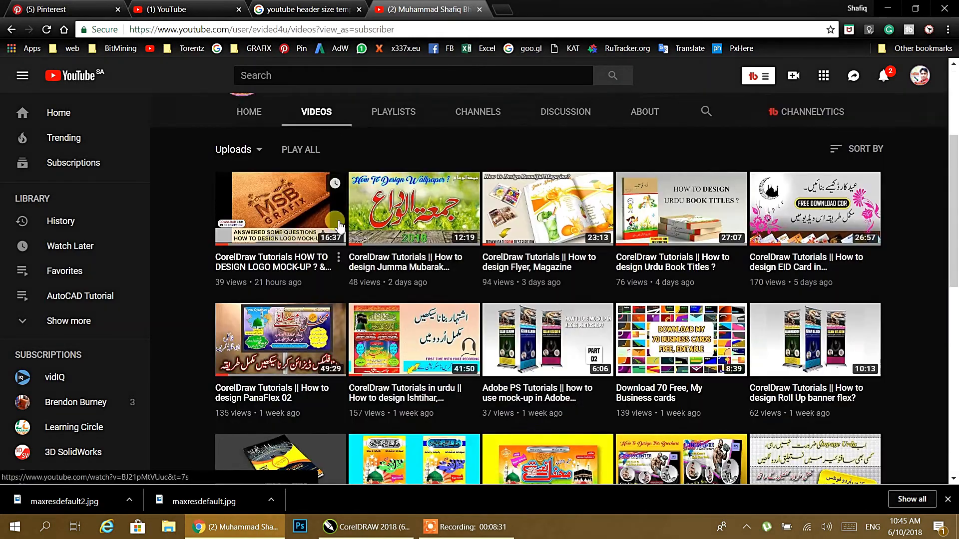
scroll(338, 229, "up", 3)
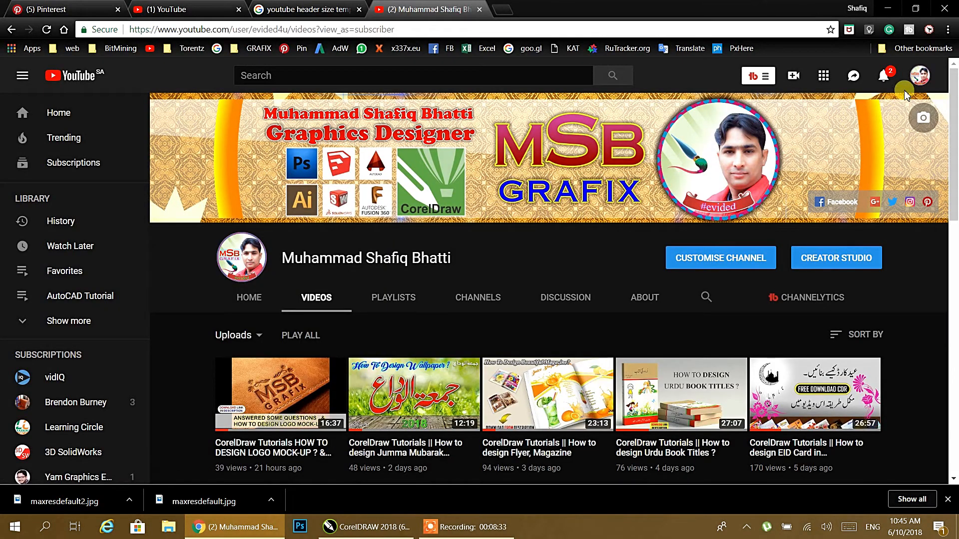
left_click(924, 116)
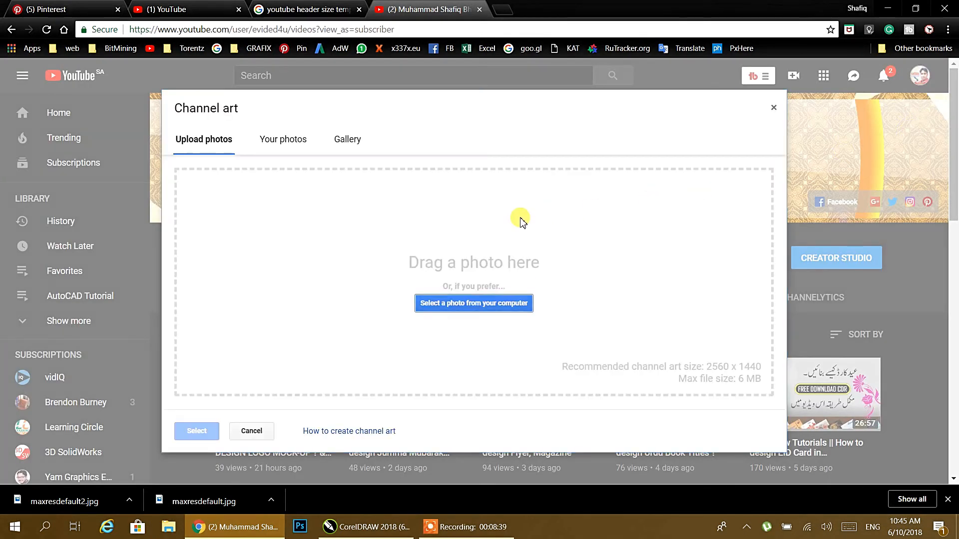
left_click(448, 305)
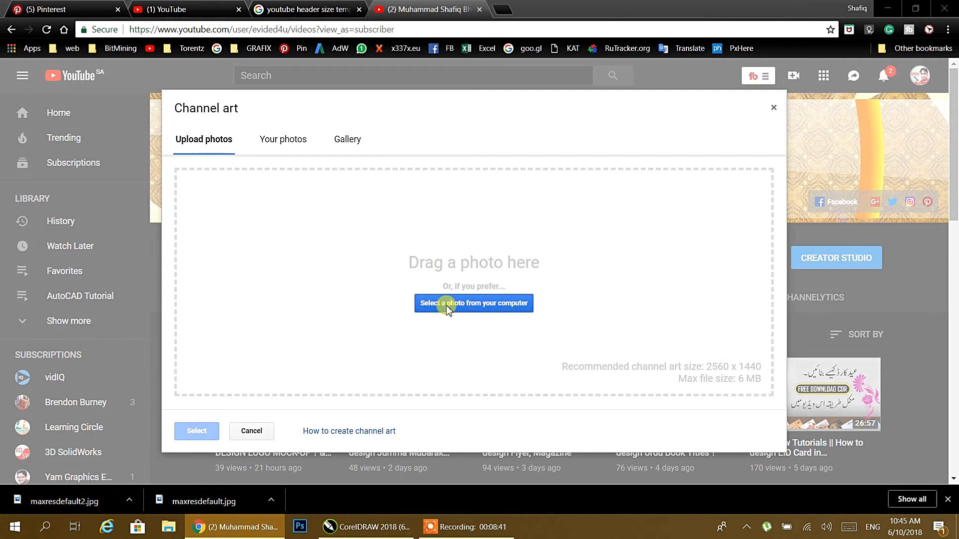
left_click(301, 120)
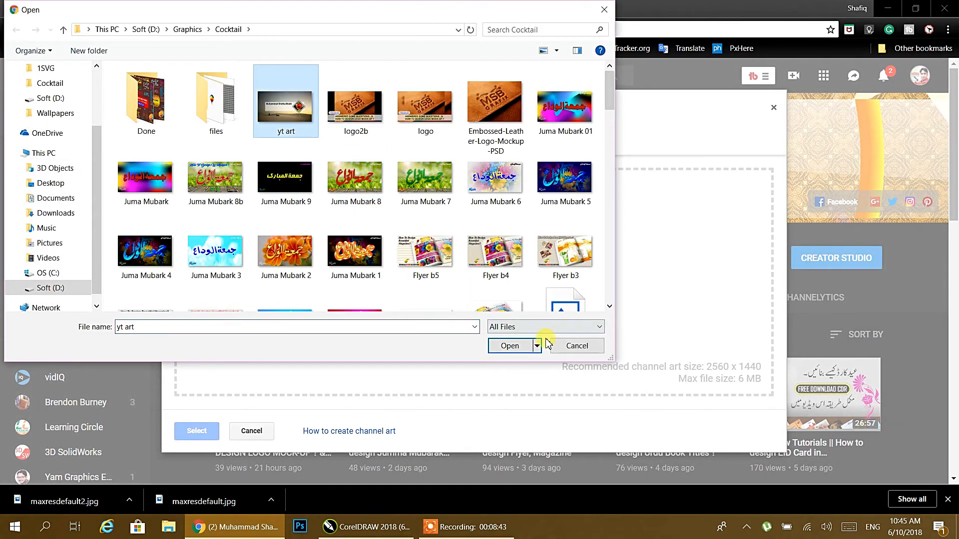
Open yt art to upload it and show its desktop, TV and mobile previews.
left_click(516, 349)
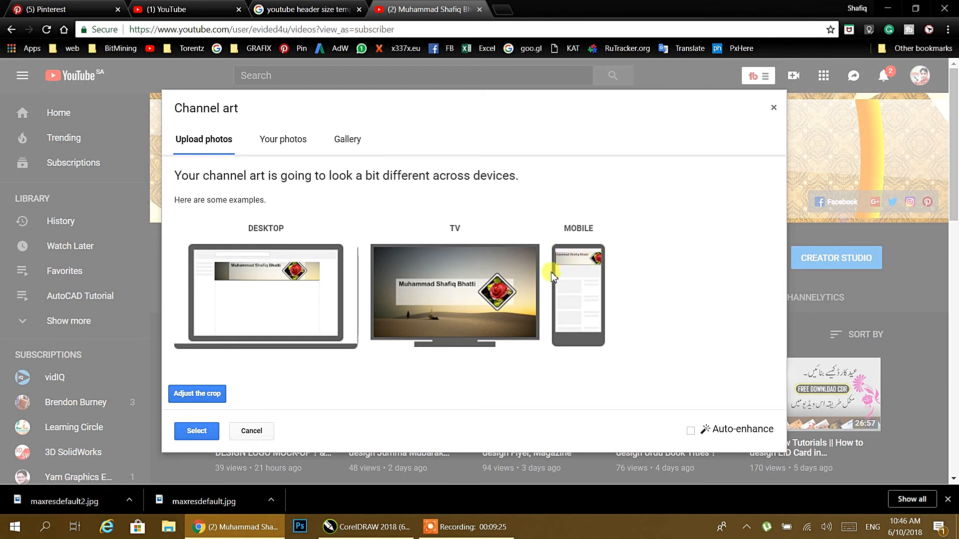
Check the crop frame of yt art and save it as the channel art.
left_click(197, 393)
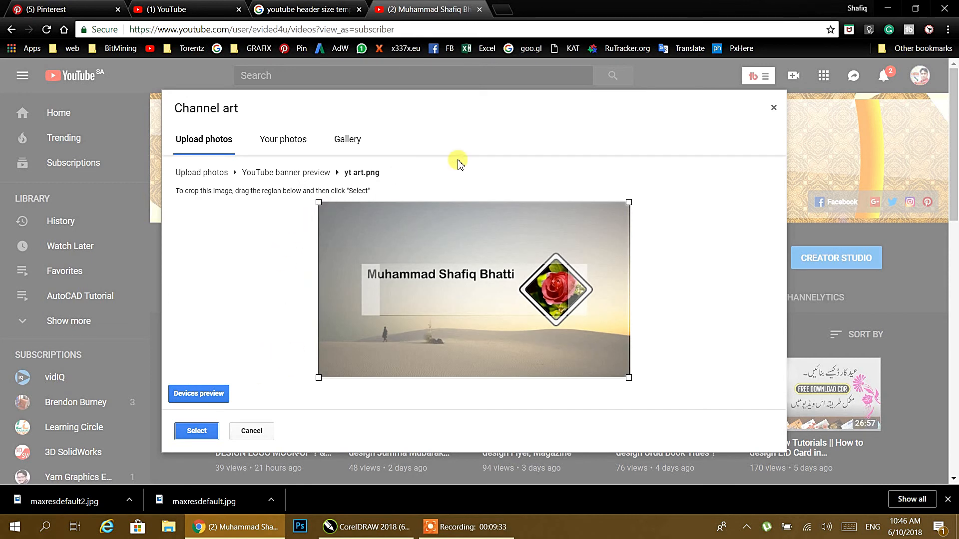
left_click(194, 433)
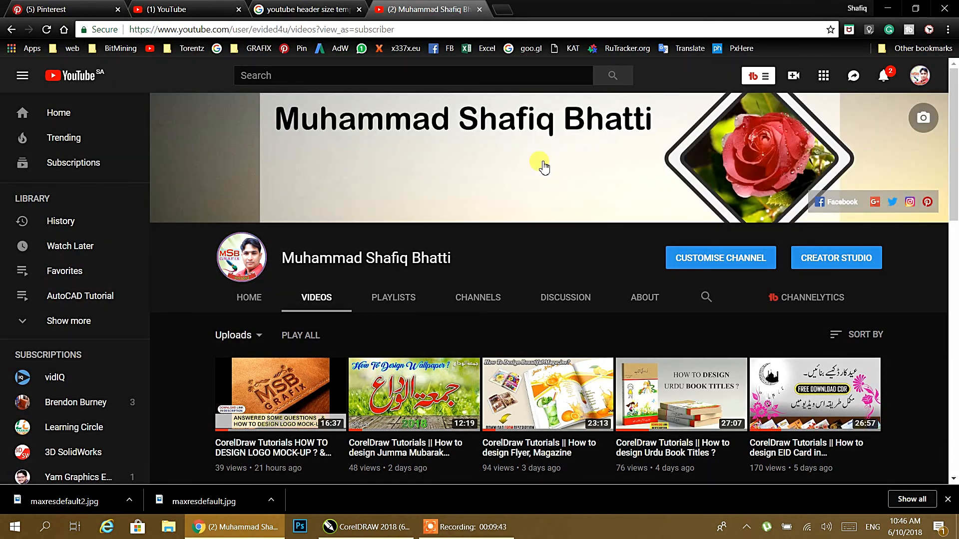
scroll(521, 257, "down", 1)
scroll(521, 258, "up", 1)
scroll(521, 257, "down", 4)
scroll(520, 256, "up", 4)
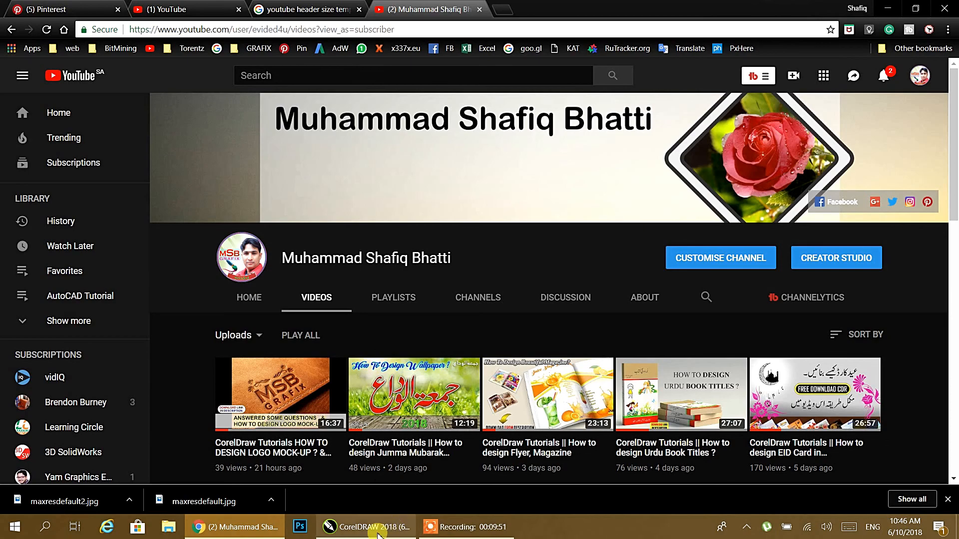
Return to CorelDRAW and pan out to show all banner templates, including the new desert banner.
left_click(227, 532)
left_click(227, 532)
left_click(367, 527)
left_click_drag(335, 277, 582, 229)
scroll(486, 254, "down", 1)
left_click_drag(424, 320, 591, 284)
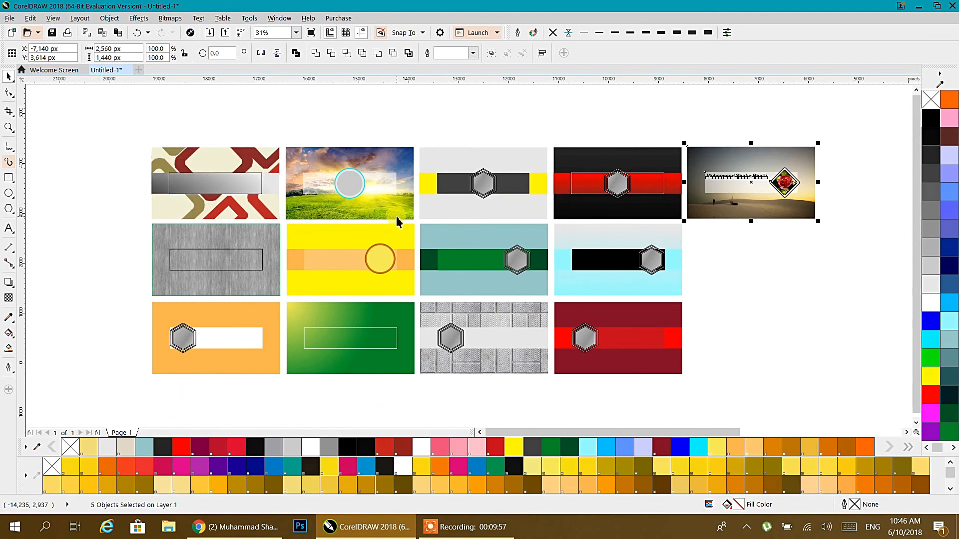
scroll(348, 199, "up", 1)
scroll(348, 202, "down", 1)
left_click(432, 226)
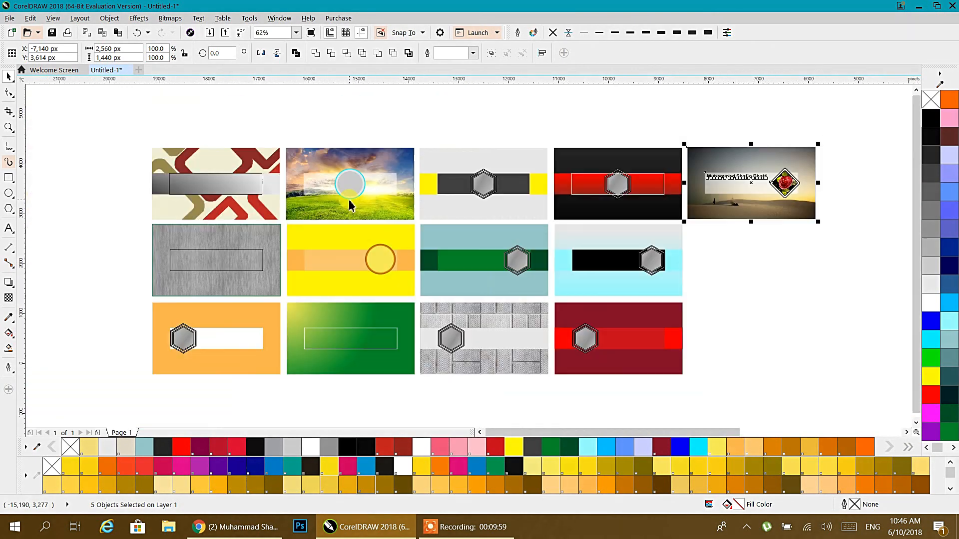
left_click_drag(431, 226, 382, 231)
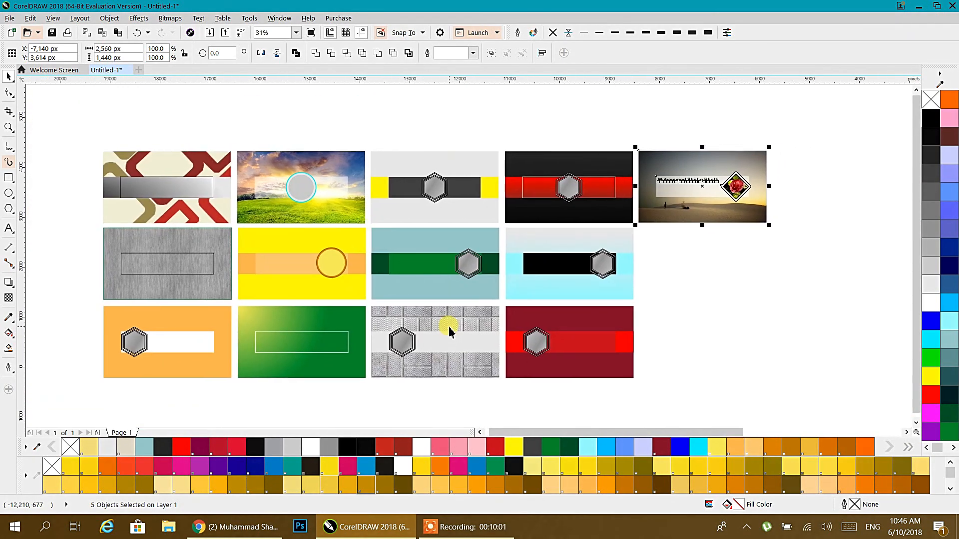
mouse_move(464, 534)
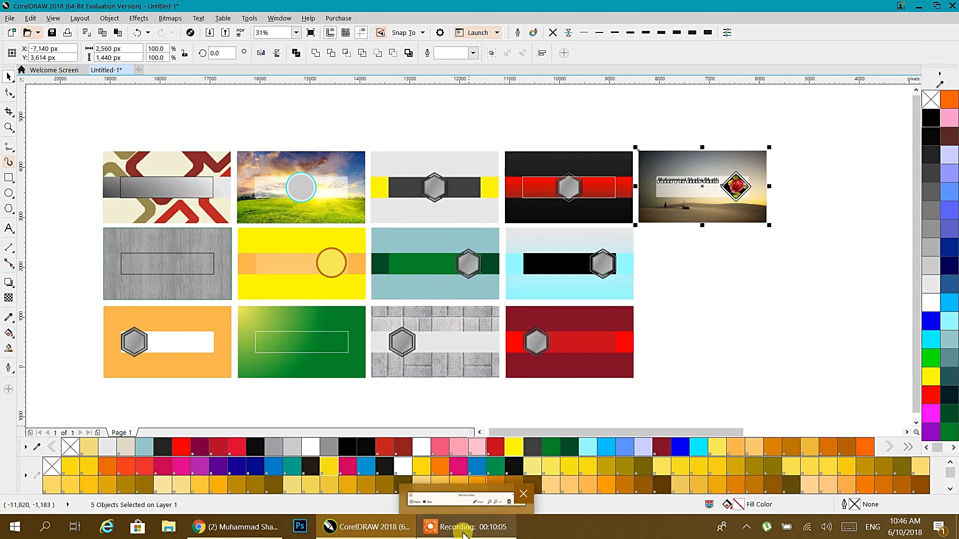
left_click(464, 534)
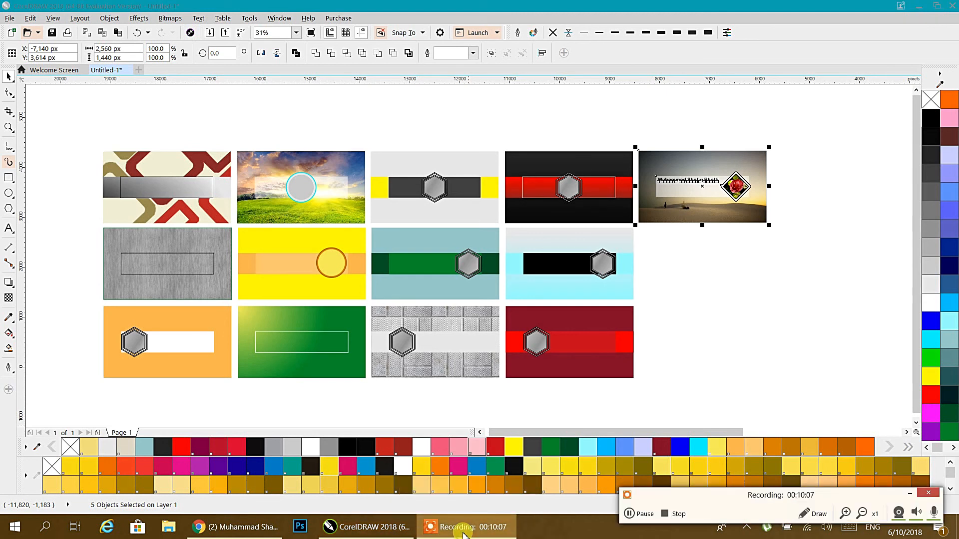